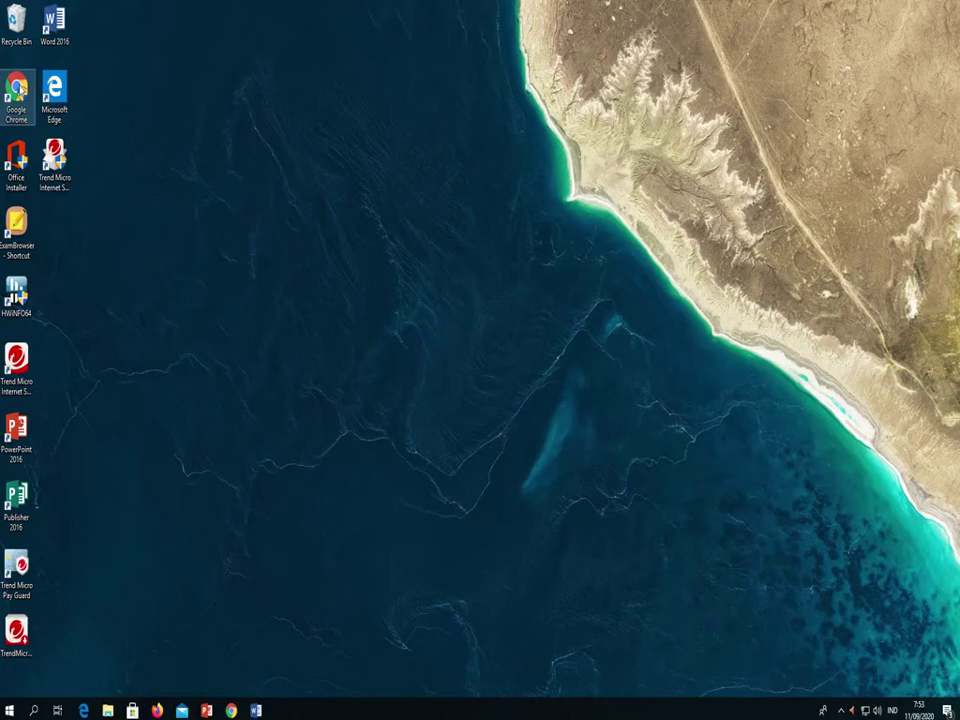
Step: Launch Google Chrome, allow it to make changes to the device, and maximize its window
{"action": "double_click", "coordinate": [17, 88]}
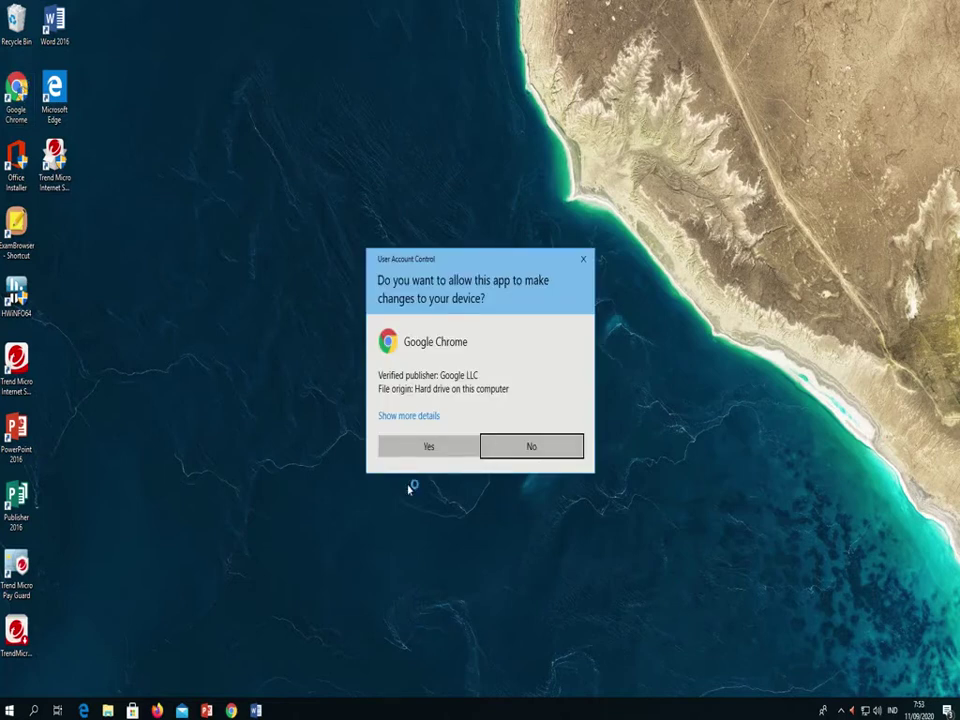
{"action": "left_click", "coordinate": [412, 451]}
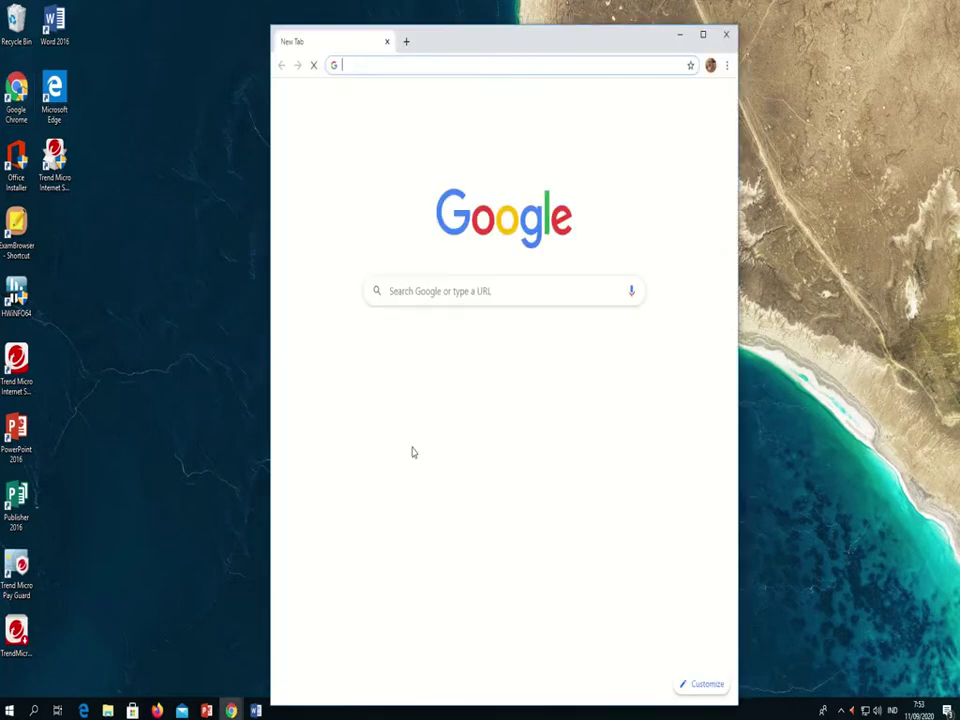
{"action": "left_click", "coordinate": [703, 34]}
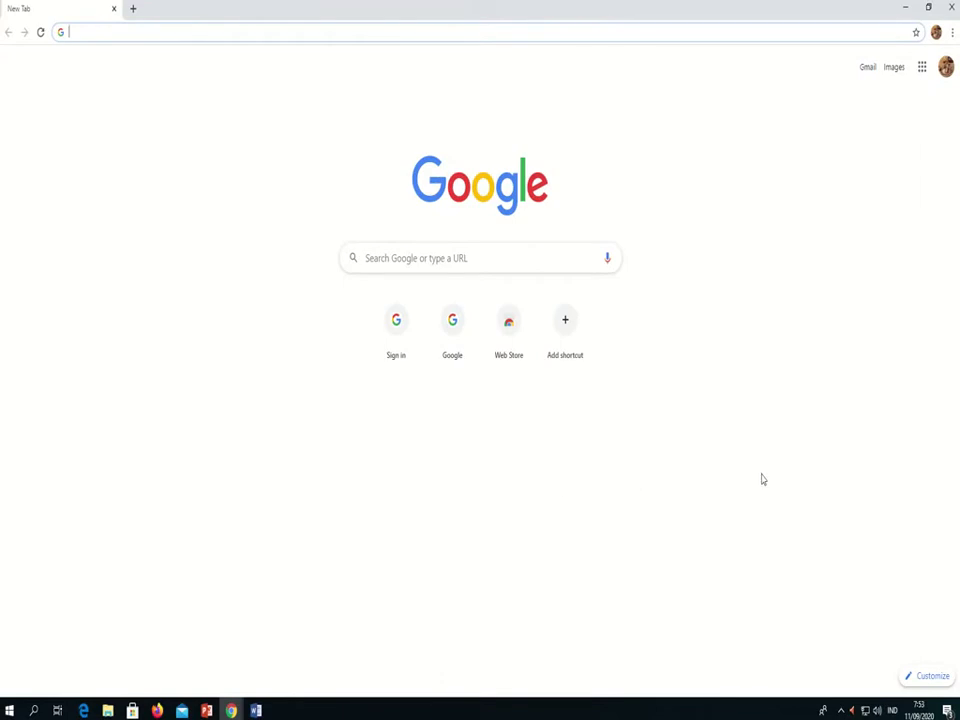
Step: Switch to the other signed-in Google account and open its Google Drive
{"action": "left_click", "coordinate": [946, 68]}
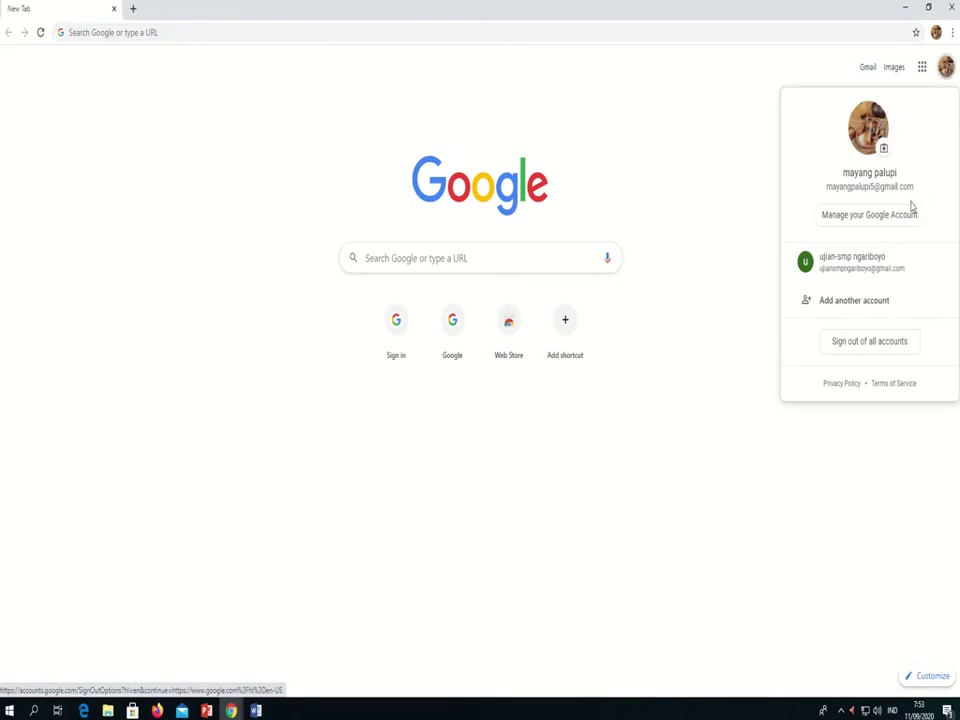
{"action": "left_click", "coordinate": [858, 262]}
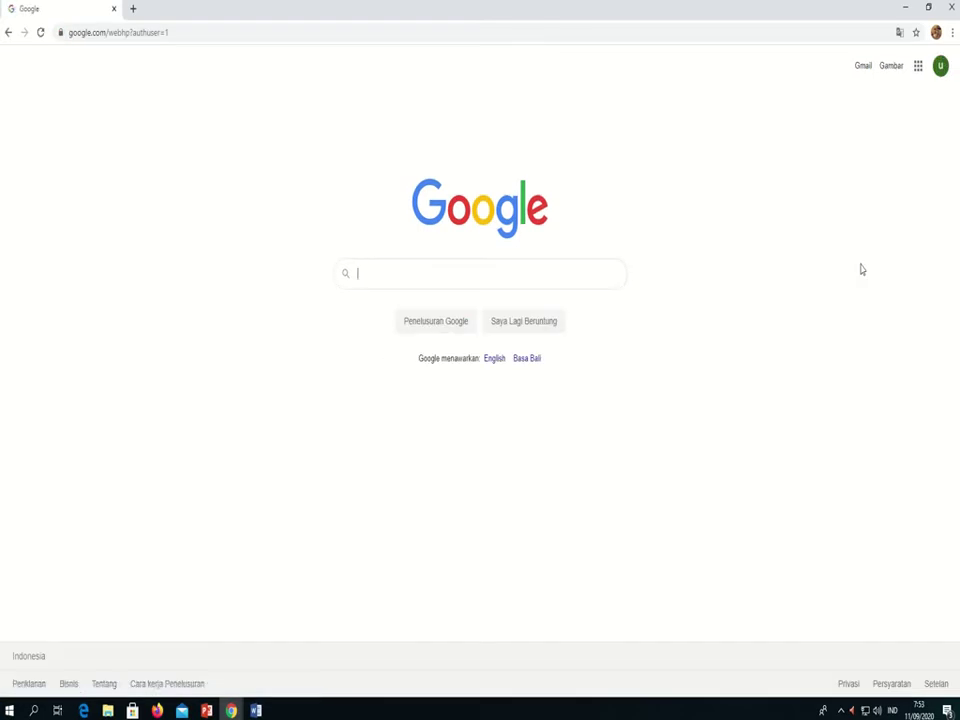
{"action": "left_click", "coordinate": [918, 67]}
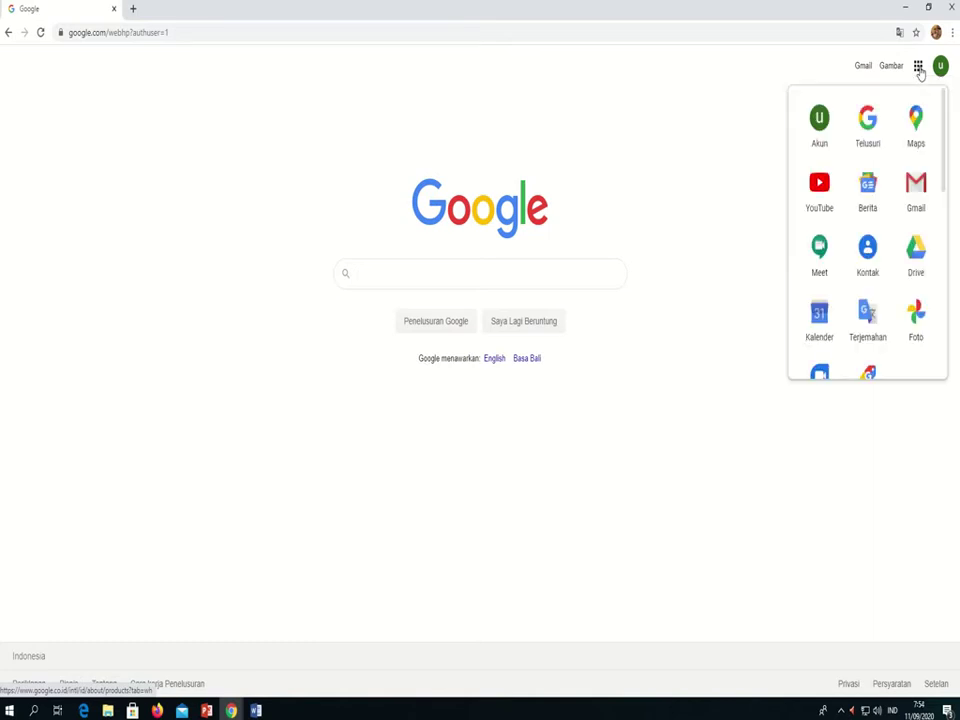
{"action": "left_click", "coordinate": [917, 256]}
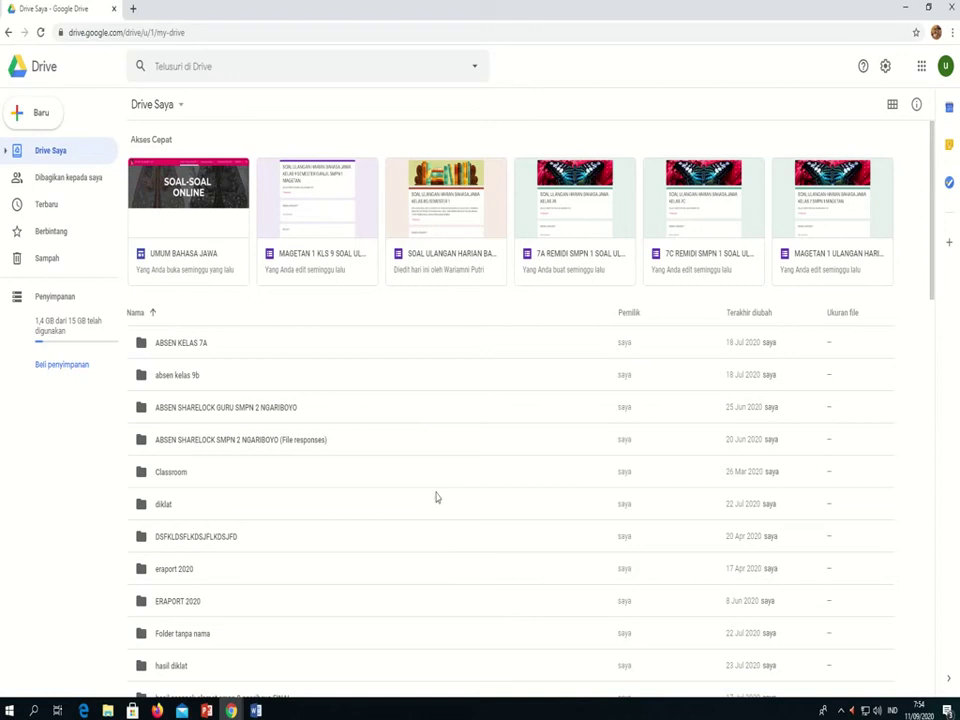
Step: Create a new folder named "LATIHAN GOOGLE FORMULIR" in Drive Saya
{"action": "left_click", "coordinate": [181, 107]}
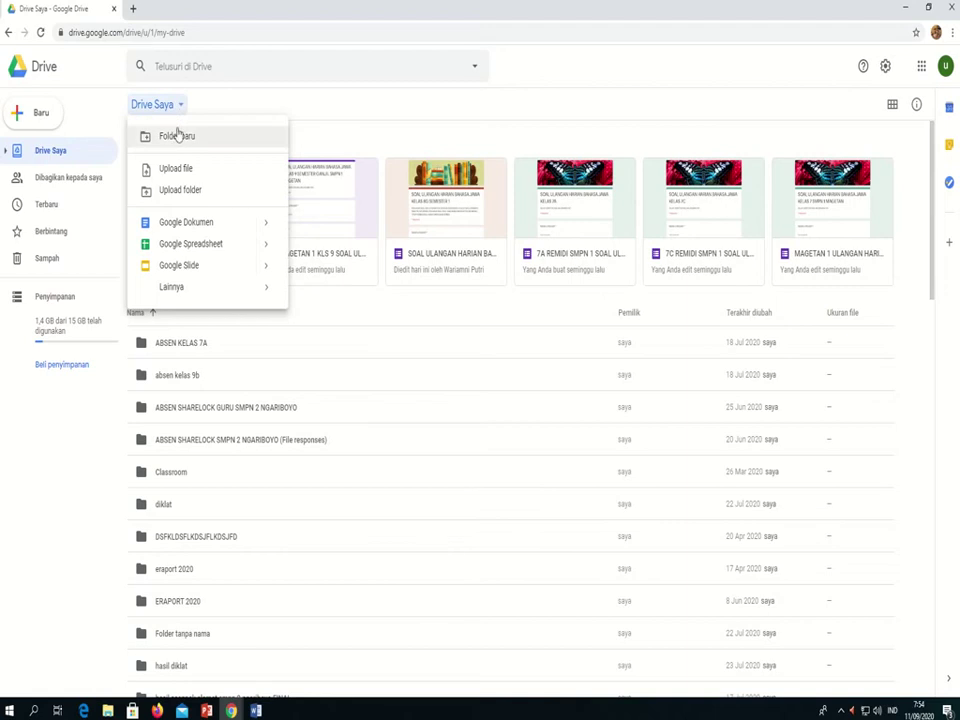
{"action": "left_click", "coordinate": [176, 140]}
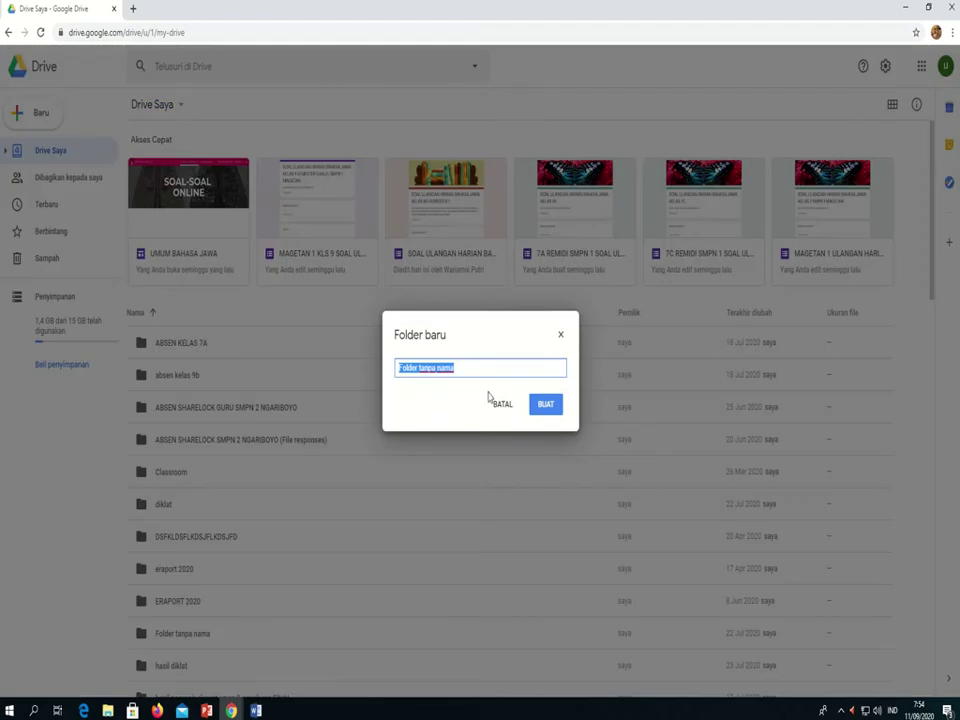
{"action": "key", "text": "Caps_Lock"}
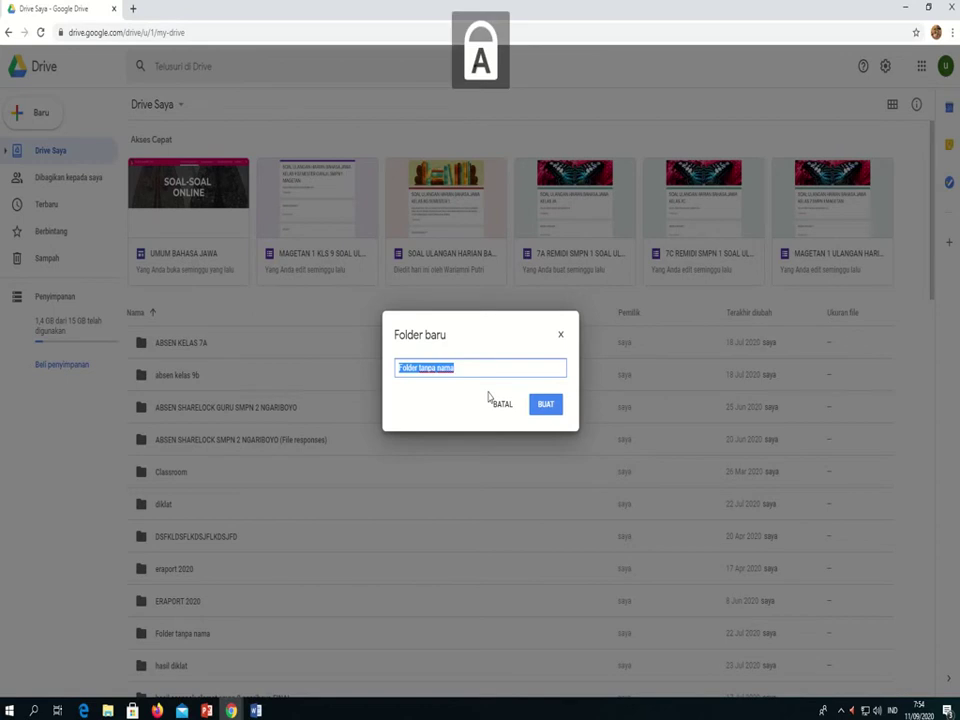
{"action": "type", "text": "LATIHAN"}
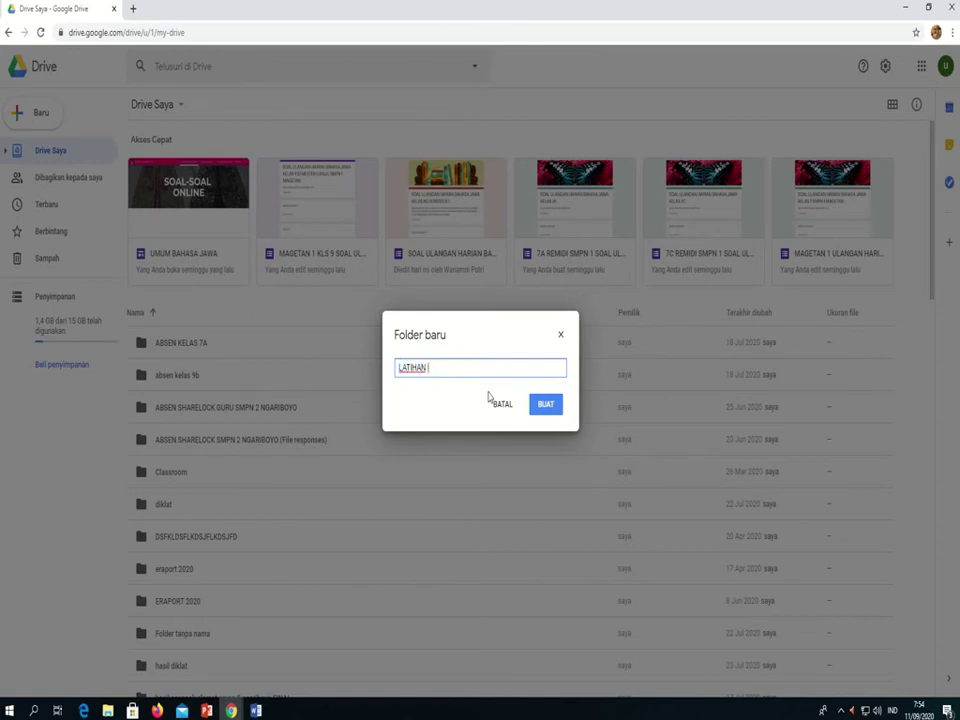
{"action": "type", "text": " GOOGLE FORMULIR"}
{"action": "left_click", "coordinate": [545, 405]}
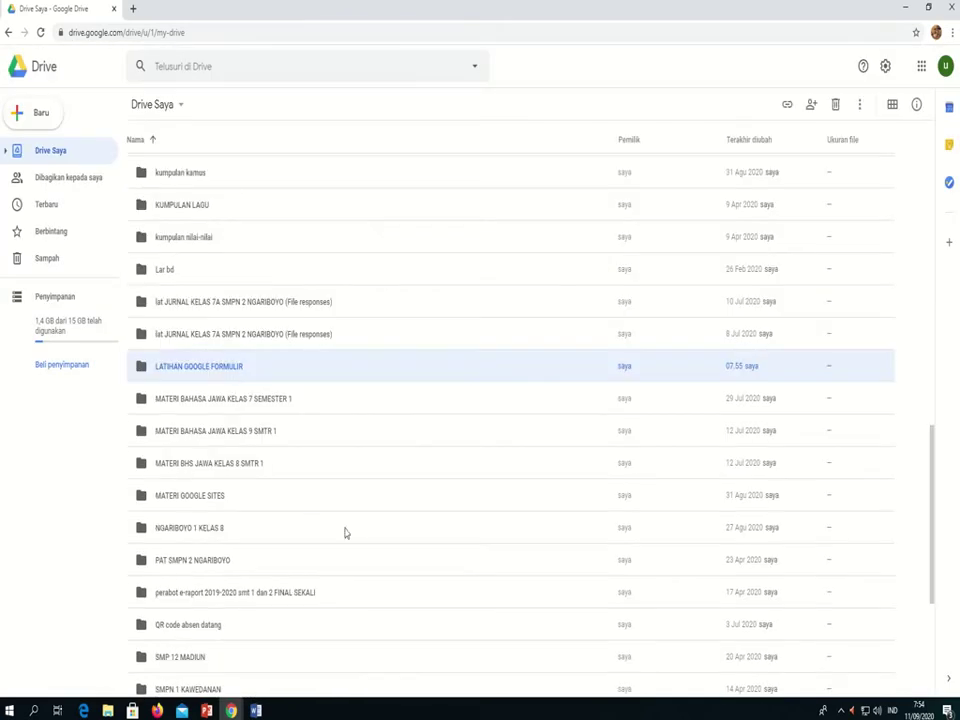
Step: Open the LATIHAN GOOGLE FORMULIR folder and create a blank Google Formulir in it
{"action": "double_click", "coordinate": [199, 368]}
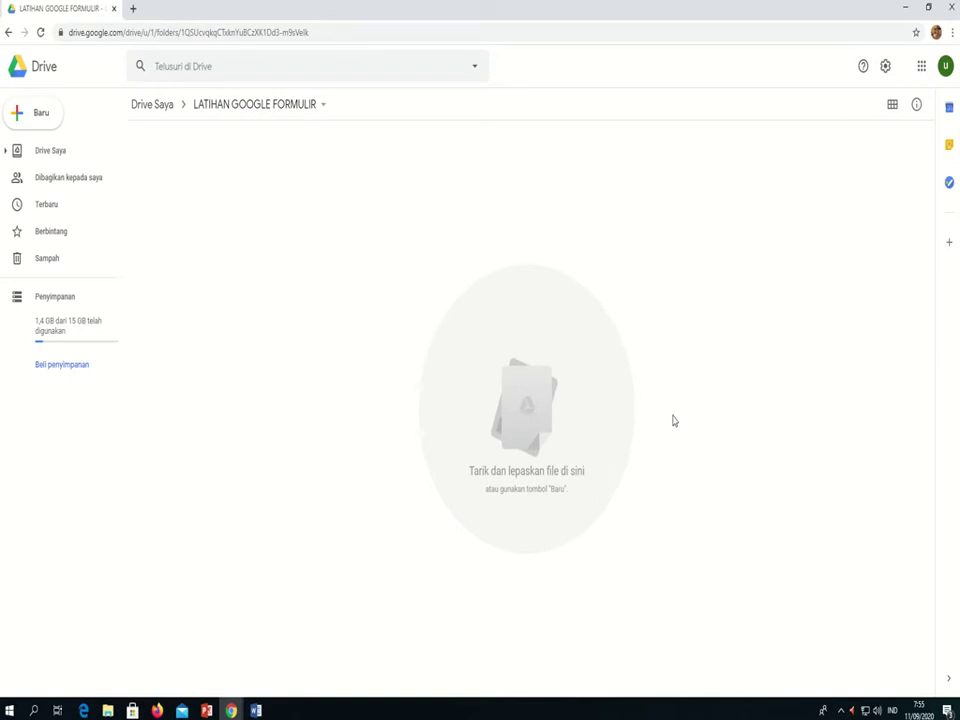
{"action": "left_click", "coordinate": [33, 118]}
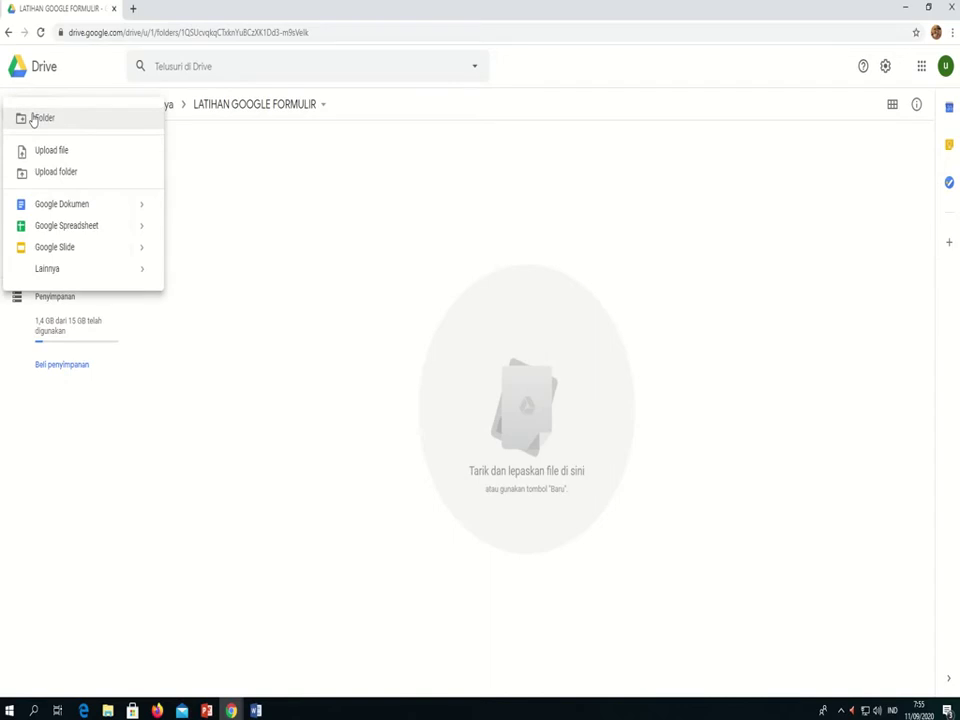
{"action": "mouse_move", "coordinate": [41, 272]}
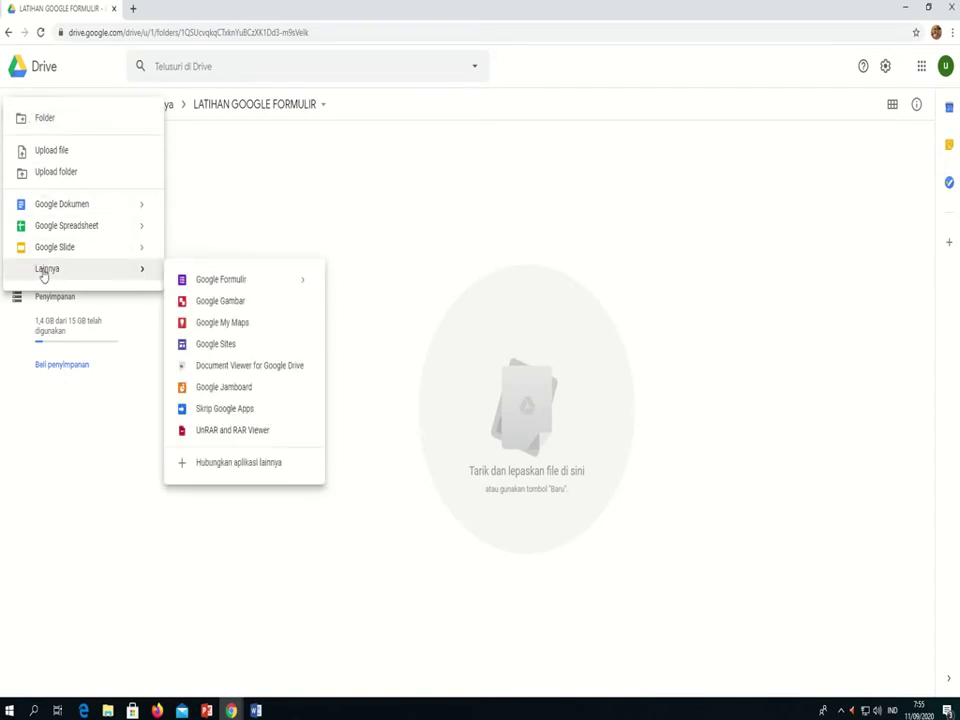
{"action": "left_click", "coordinate": [204, 281]}
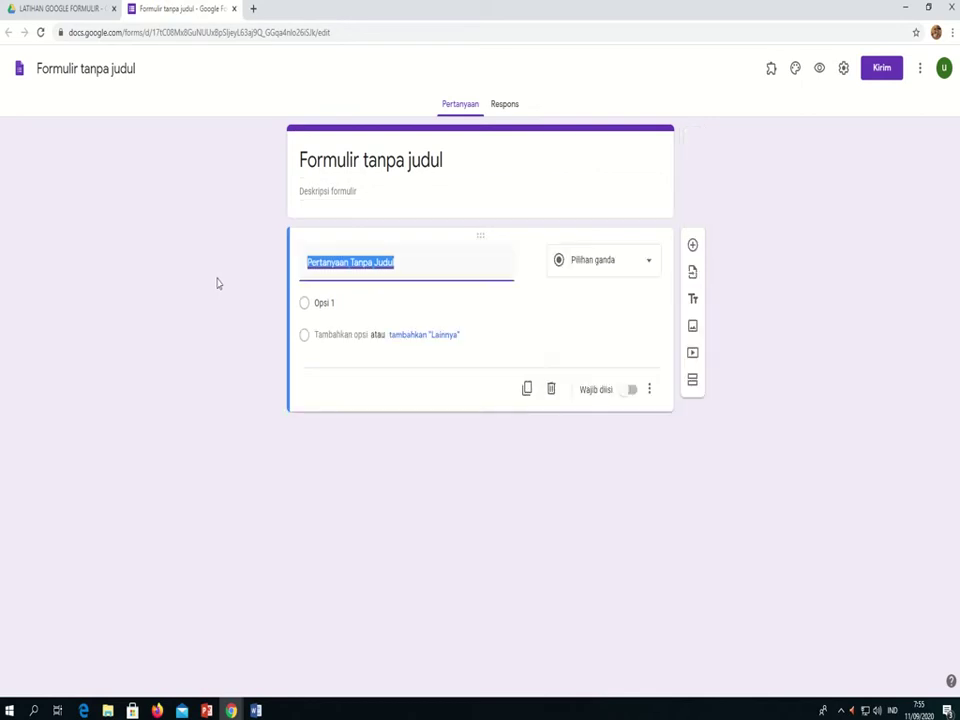
Step: Title the form "SOAL MID SEMESTER BAHASA JAWA KELAS 9 SMPN" and give the form file the same name
{"action": "left_click", "coordinate": [301, 162]}
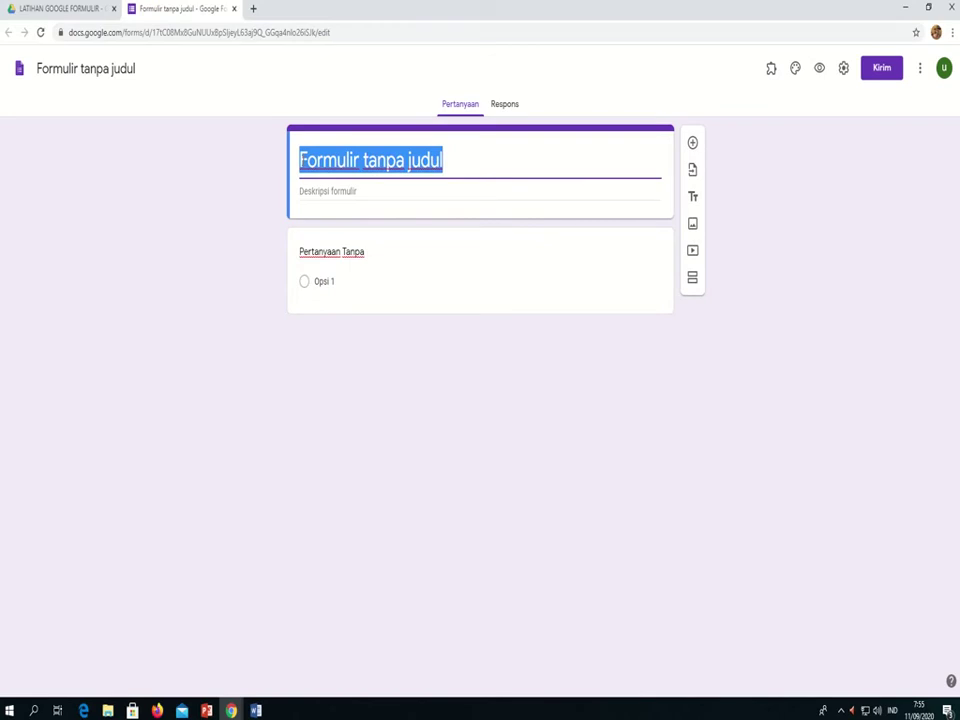
{"action": "type", "text": "S"}
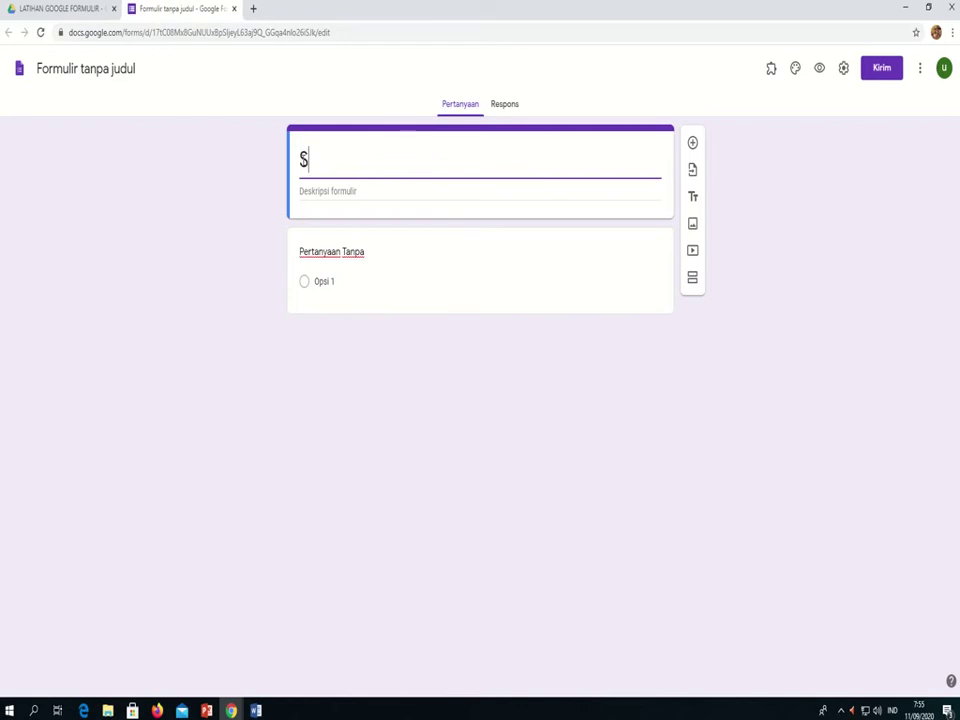
{"action": "type", "text": "OAL MID"}
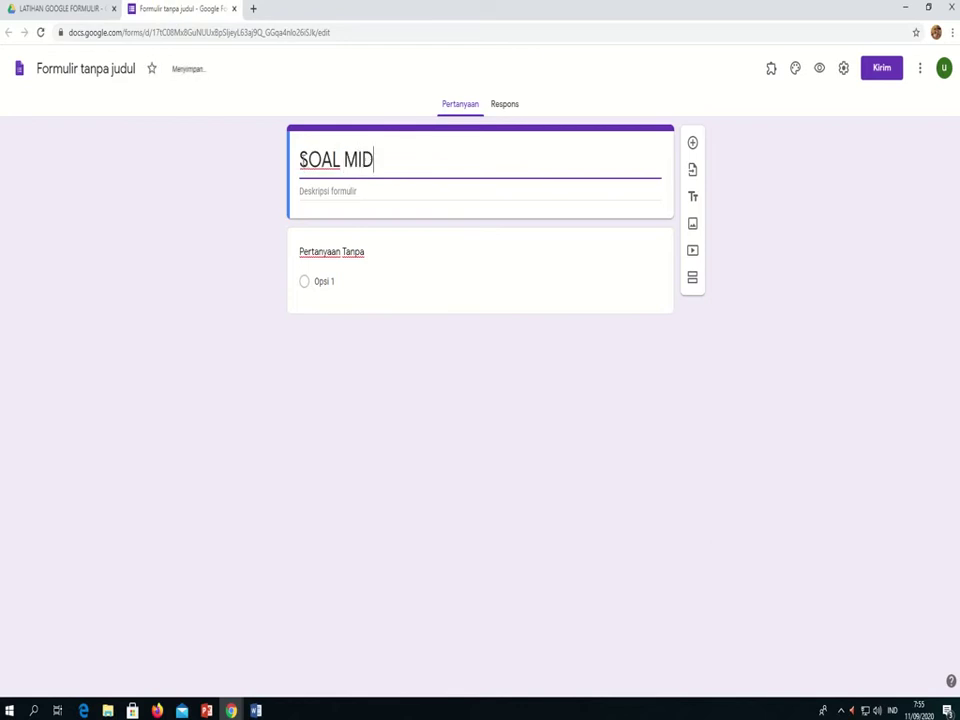
{"action": "type", "text": " SEMESTER"}
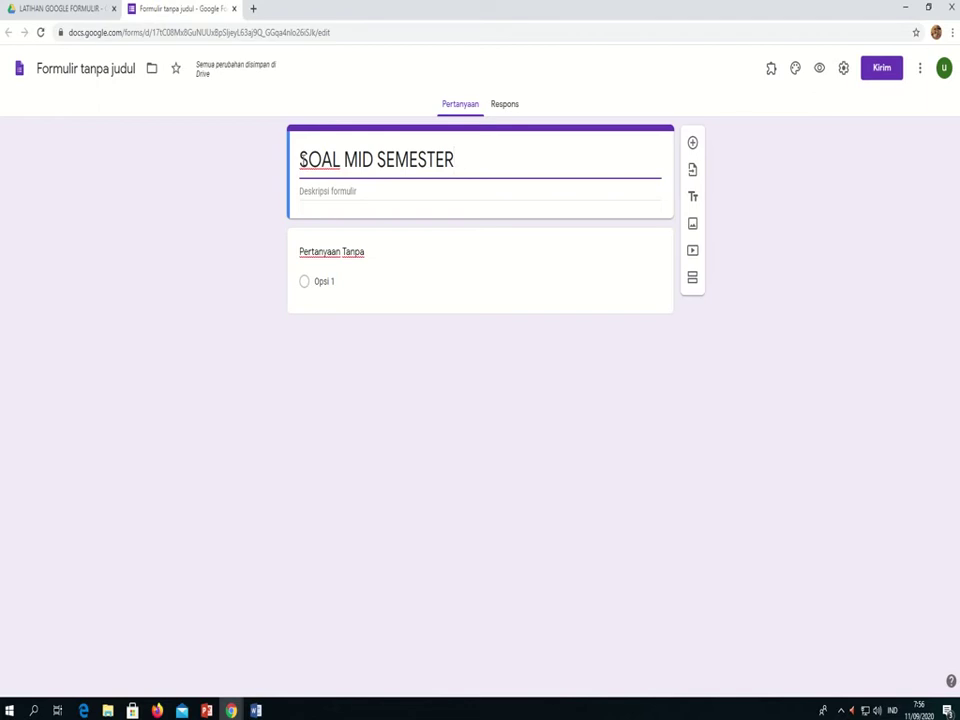
{"action": "type", "text": "BAHASA JAWA"}
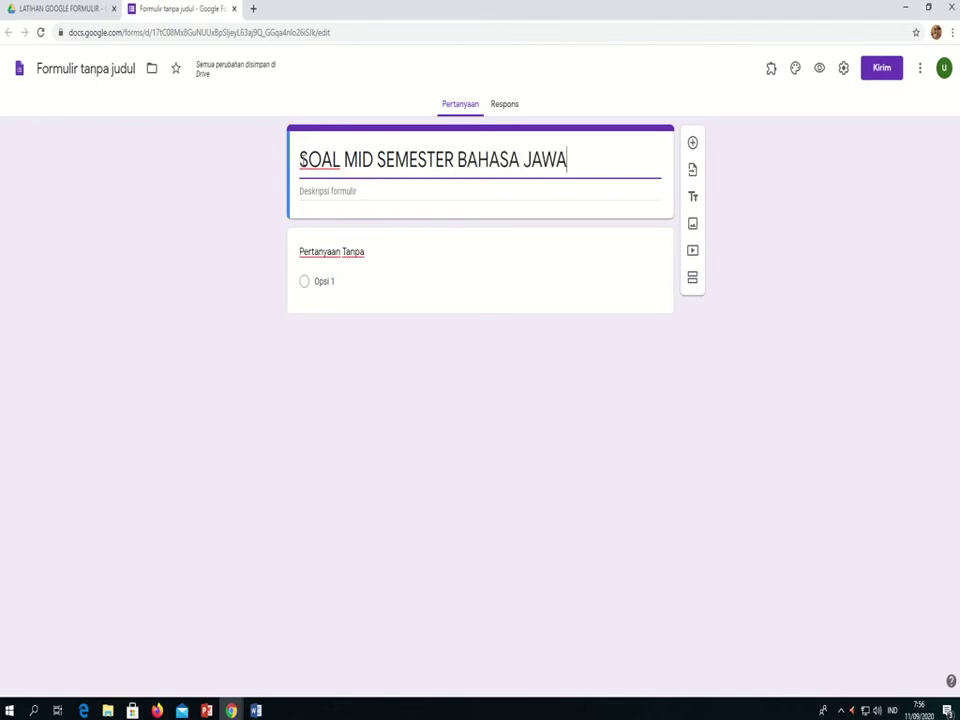
{"action": "type", "text": " KELAS 9"}
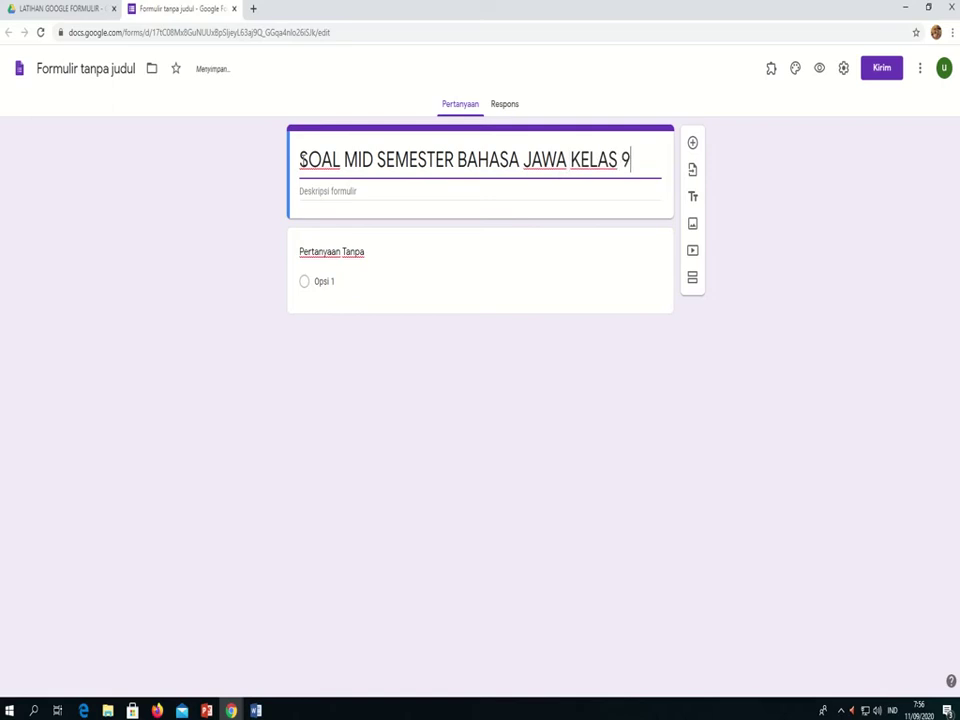
{"action": "type", "text": " SMPN"}
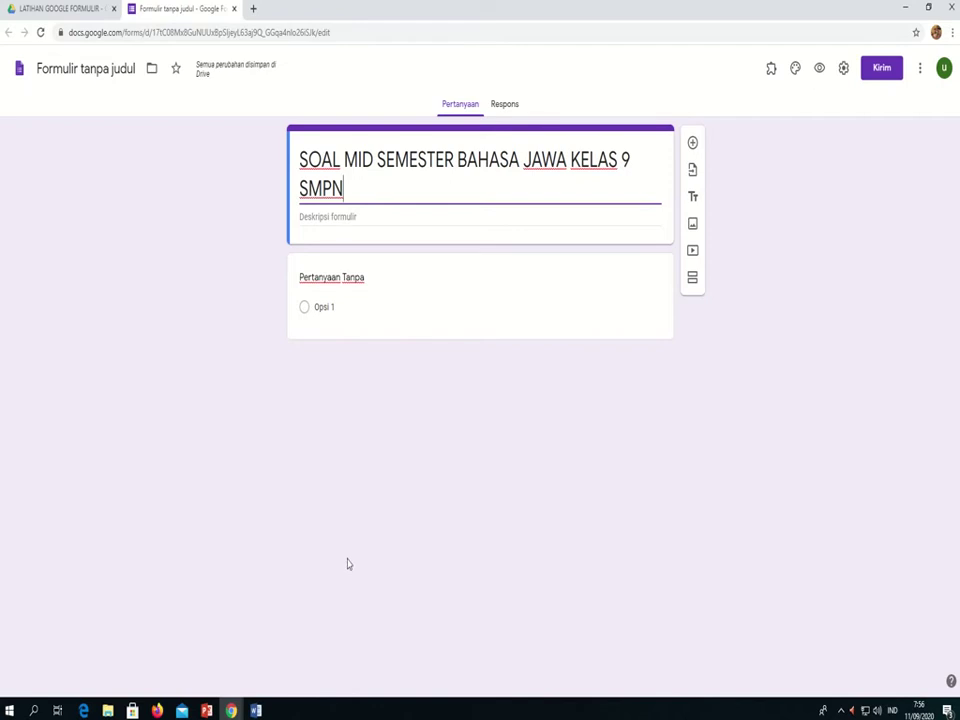
{"action": "left_click", "coordinate": [339, 447]}
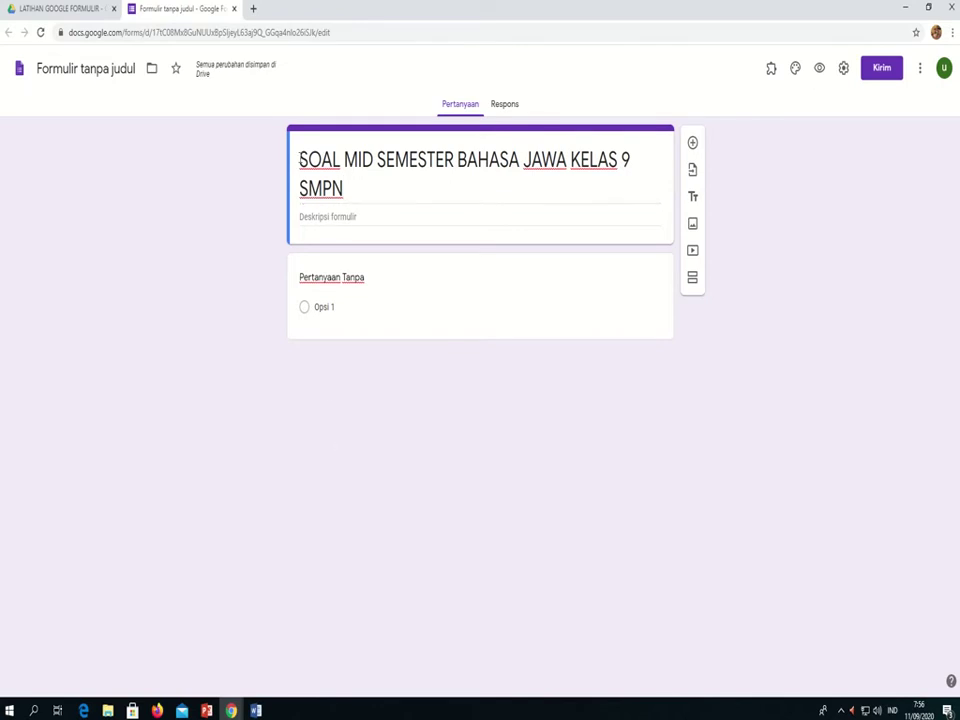
{"action": "left_click_drag", "start_coordinate": [300, 160], "coordinate": [343, 188]}
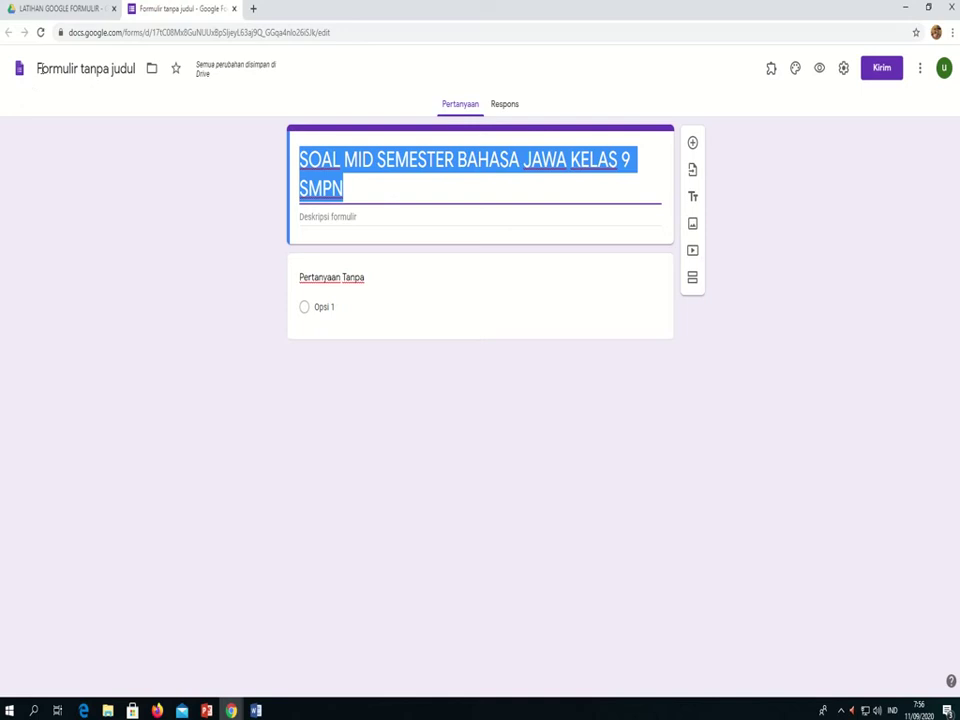
{"action": "left_click", "coordinate": [40, 68]}
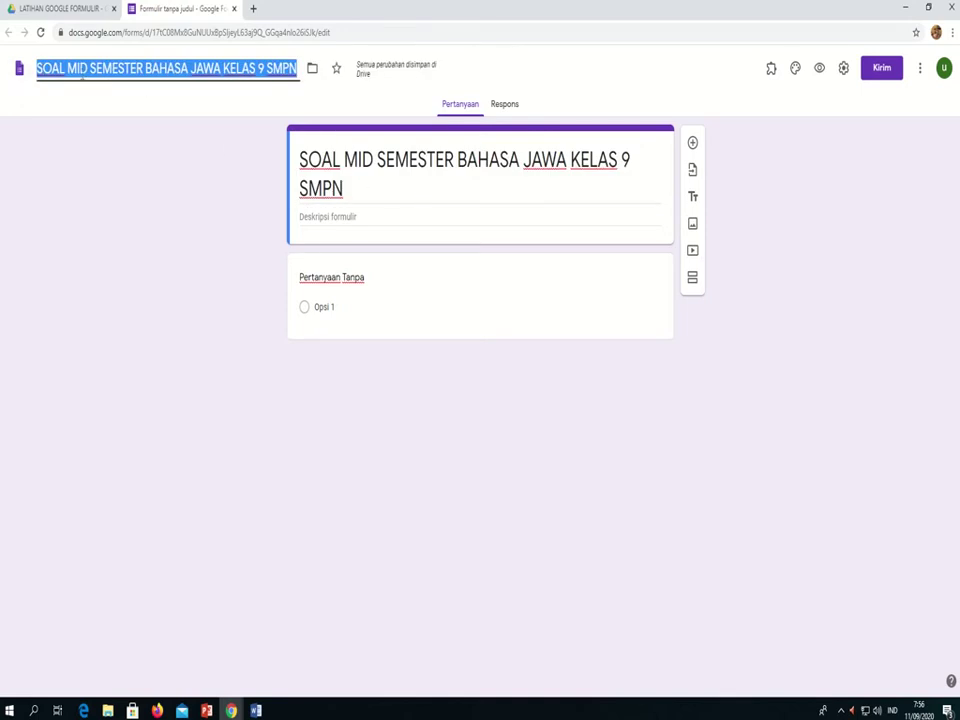
Step: Enter the form description "ISILAH IDENTITAS KALIAN DIBAWAH INI"
{"action": "left_click", "coordinate": [340, 217]}
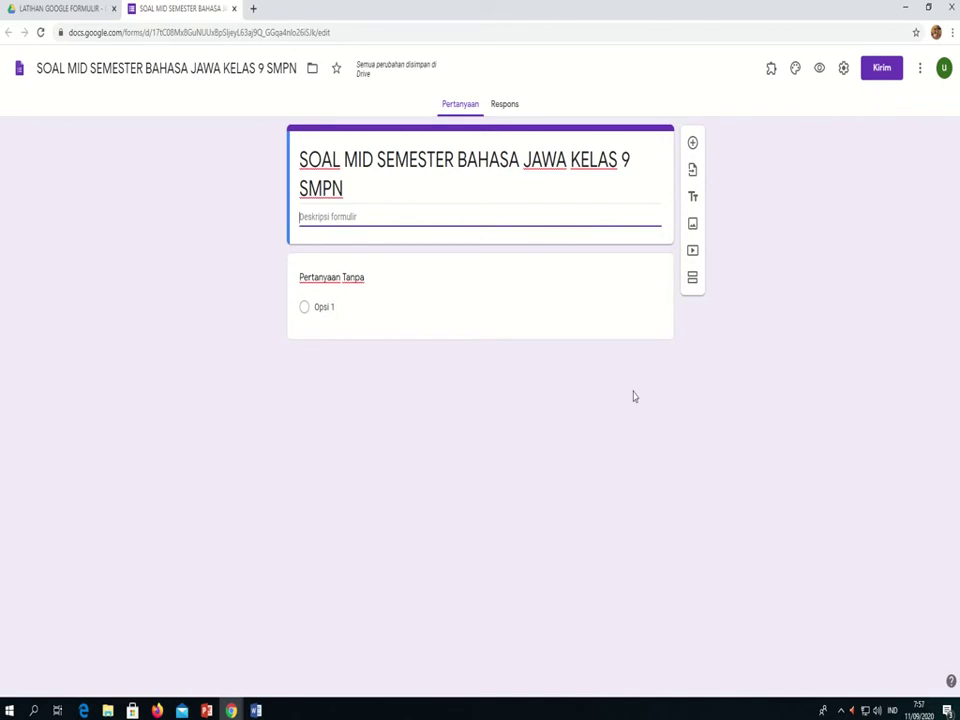
{"action": "type", "text": "ISILAH"}
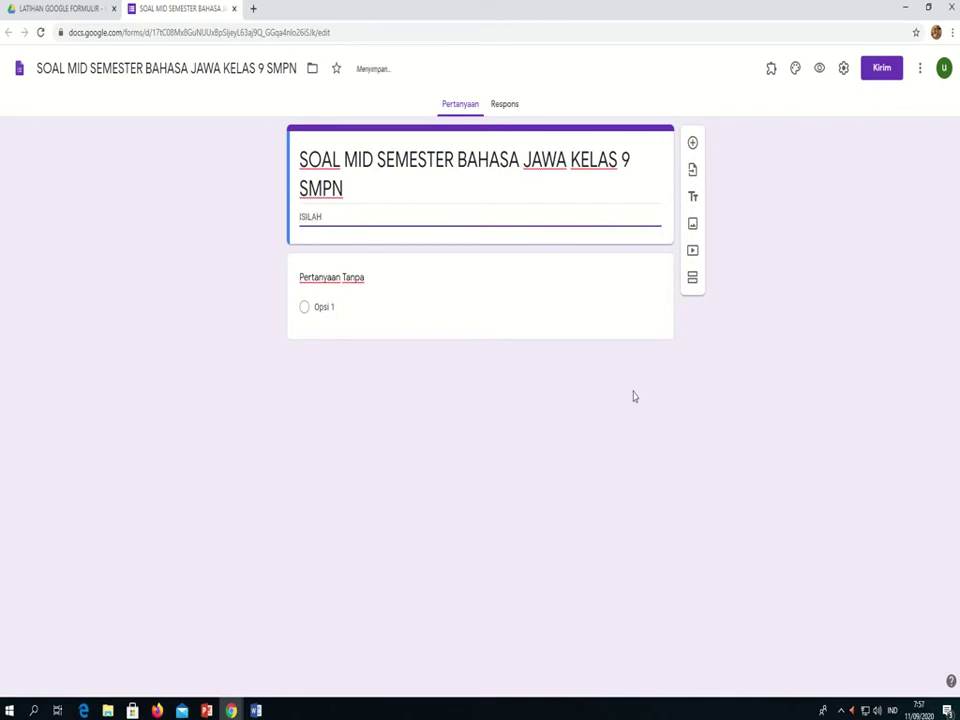
{"action": "type", "text": " IDENTITAS KALIAN DIBAWA"}
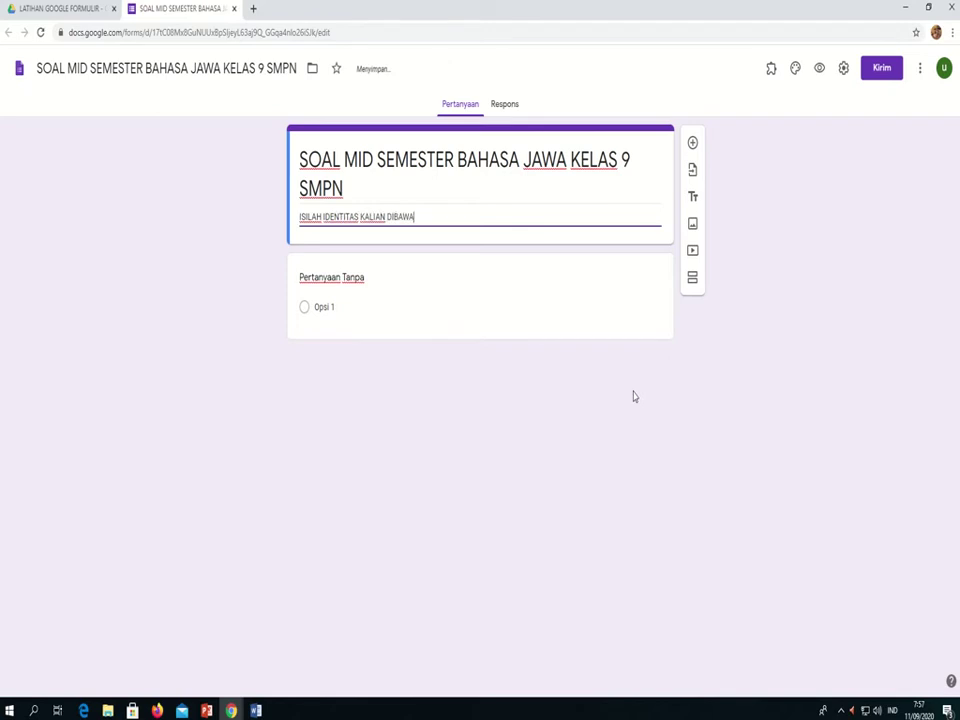
{"action": "type", "text": "H INI"}
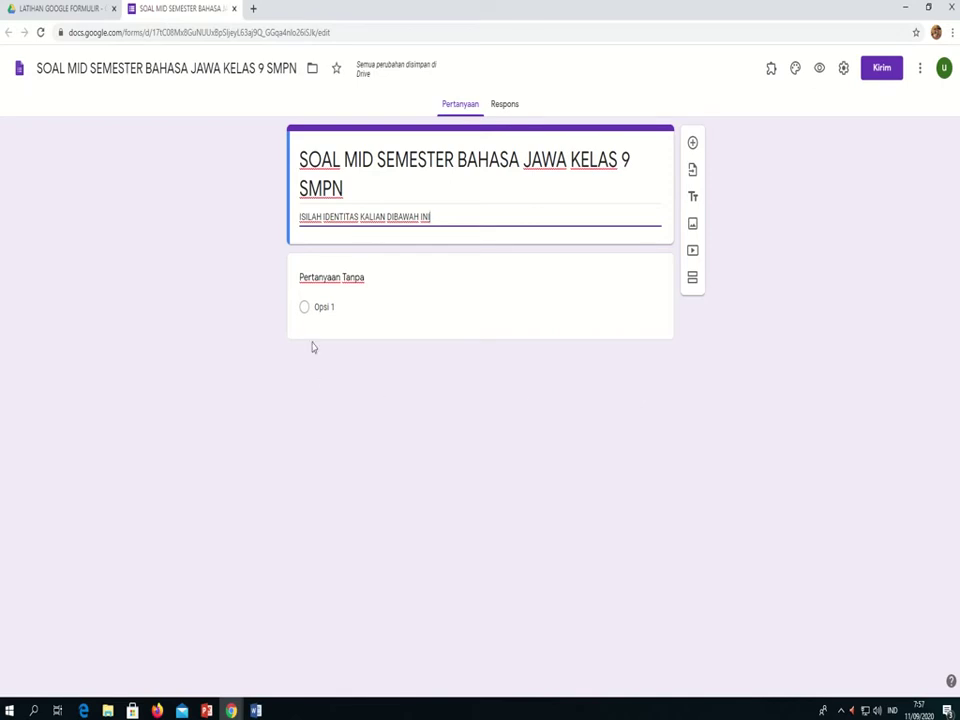
Step: Turn the untitled question into a required short-answer (Jawaban singkat) question titled "NAMA LENGKAP"
{"action": "left_click", "coordinate": [305, 283]}
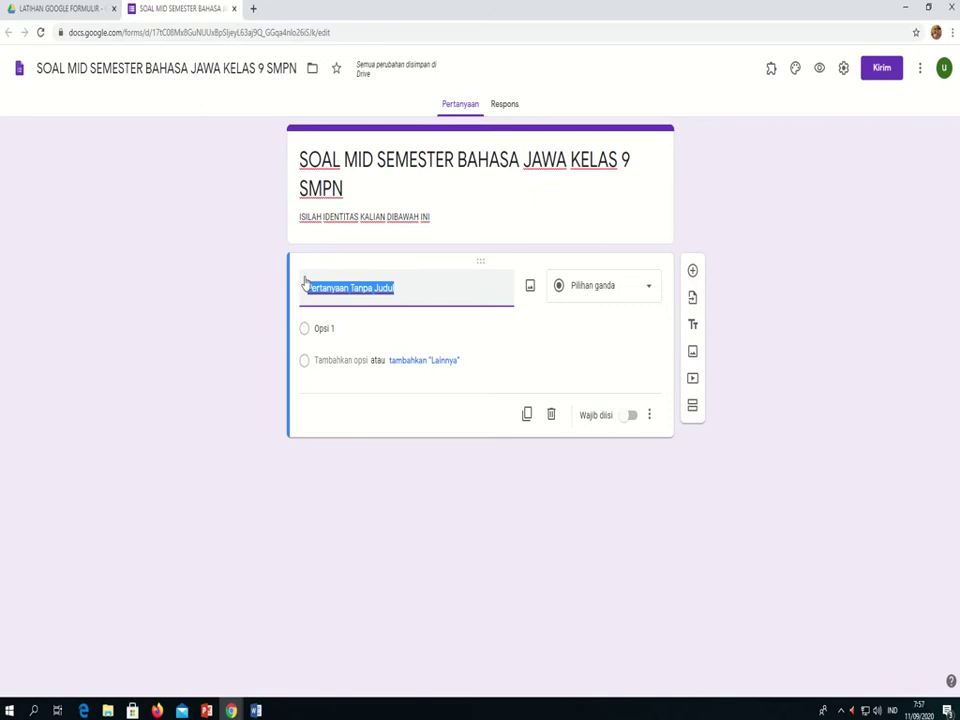
{"action": "type", "text": "NAMA LENGKAP"}
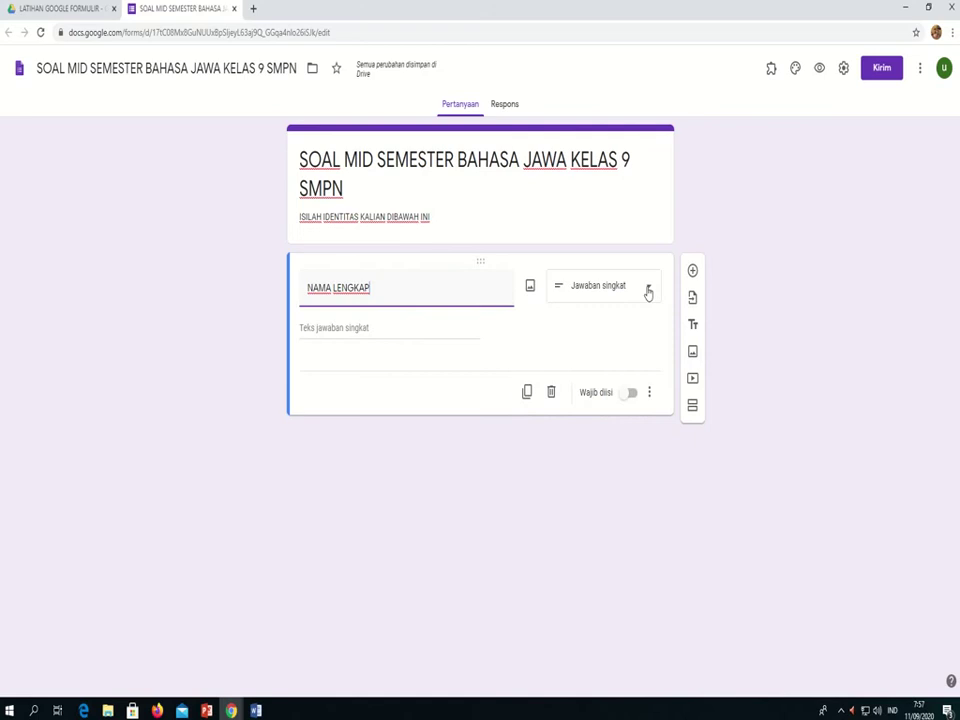
{"action": "left_click", "coordinate": [632, 394]}
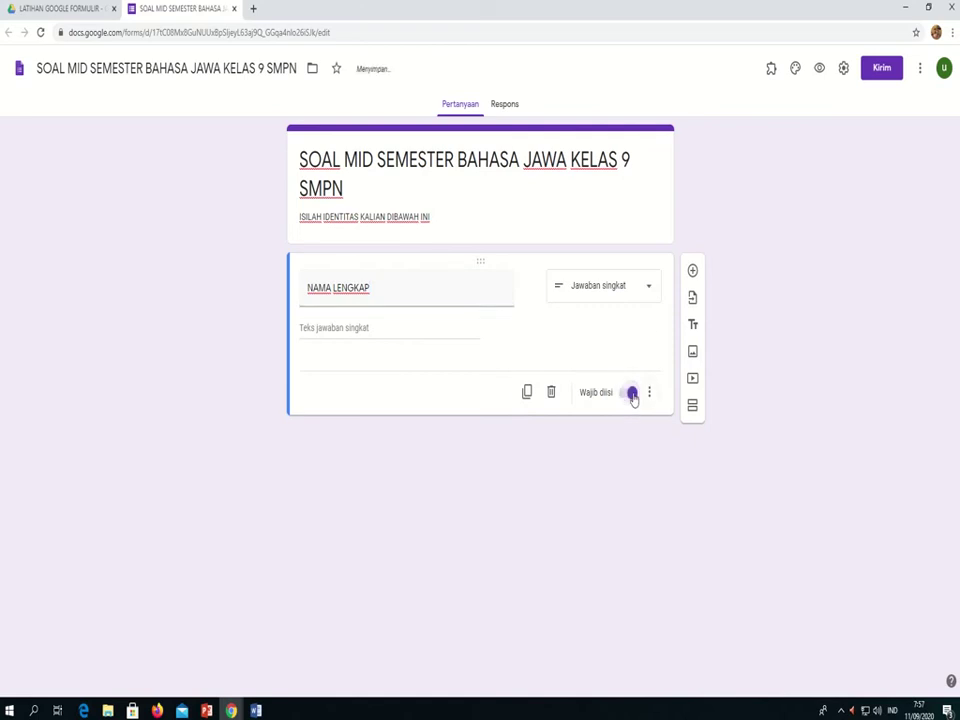
Step: Add a question titled "KELAS" below NAMA LENGKAP and make it a Drop-down question
{"action": "left_click", "coordinate": [693, 272]}
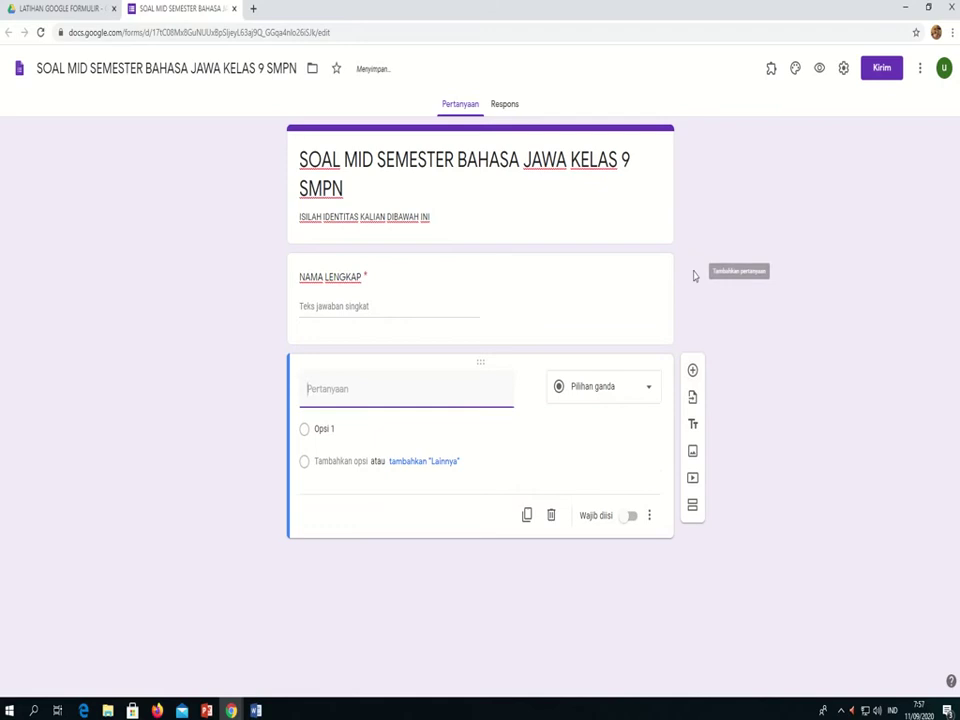
{"action": "type", "text": "KELAS"}
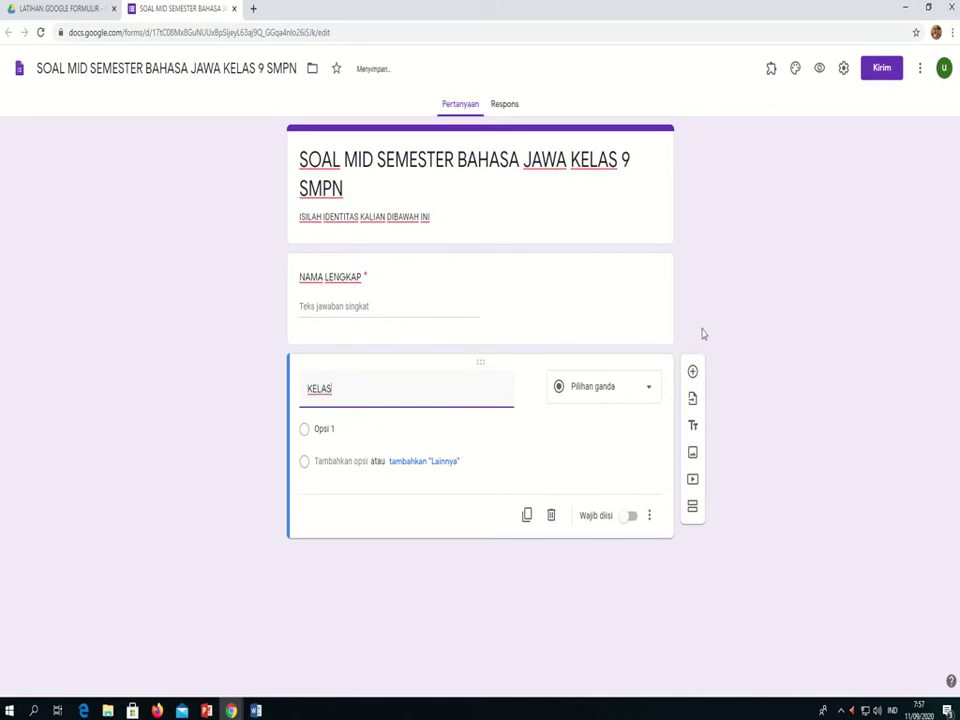
{"action": "left_click", "coordinate": [649, 396]}
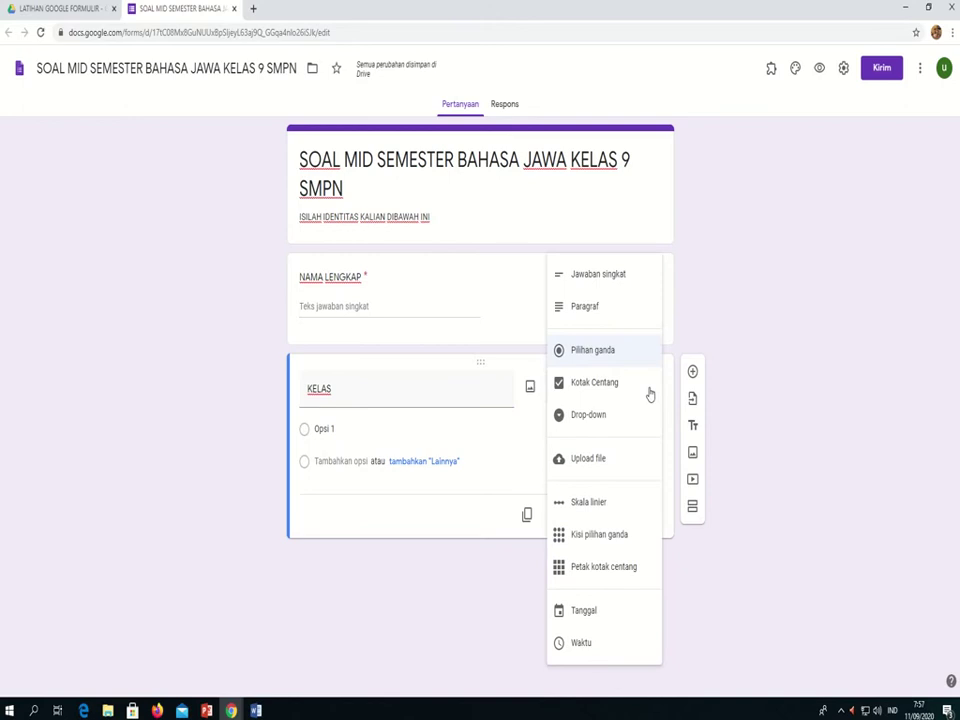
{"action": "left_click", "coordinate": [589, 418]}
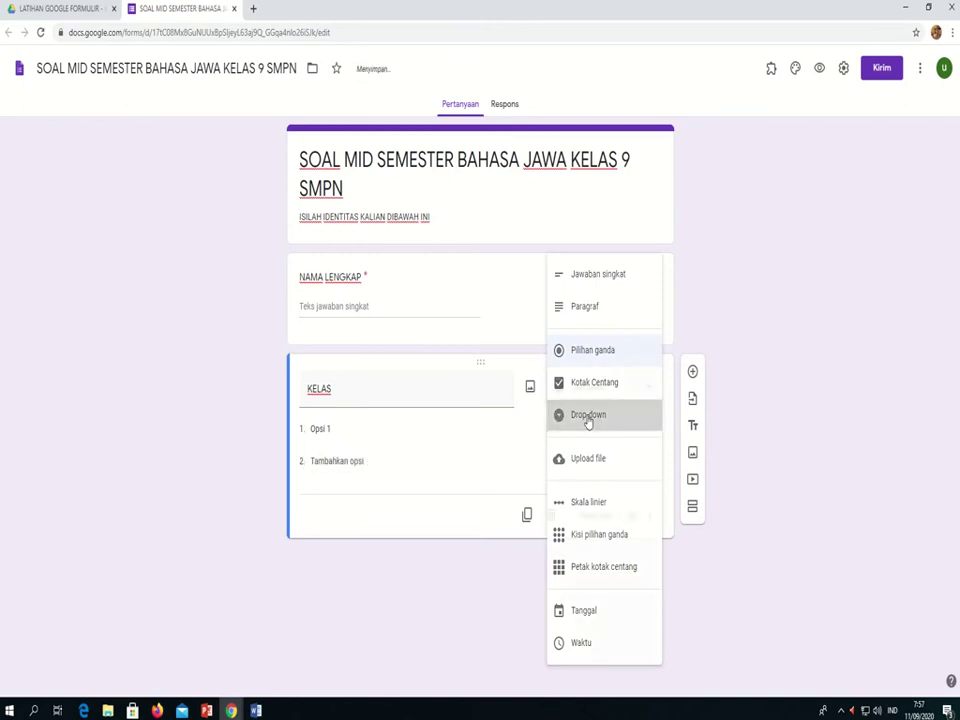
Step: Give the KELAS question the options "IX A", "IX B" and "IX C" and make it required
{"action": "left_click", "coordinate": [318, 428]}
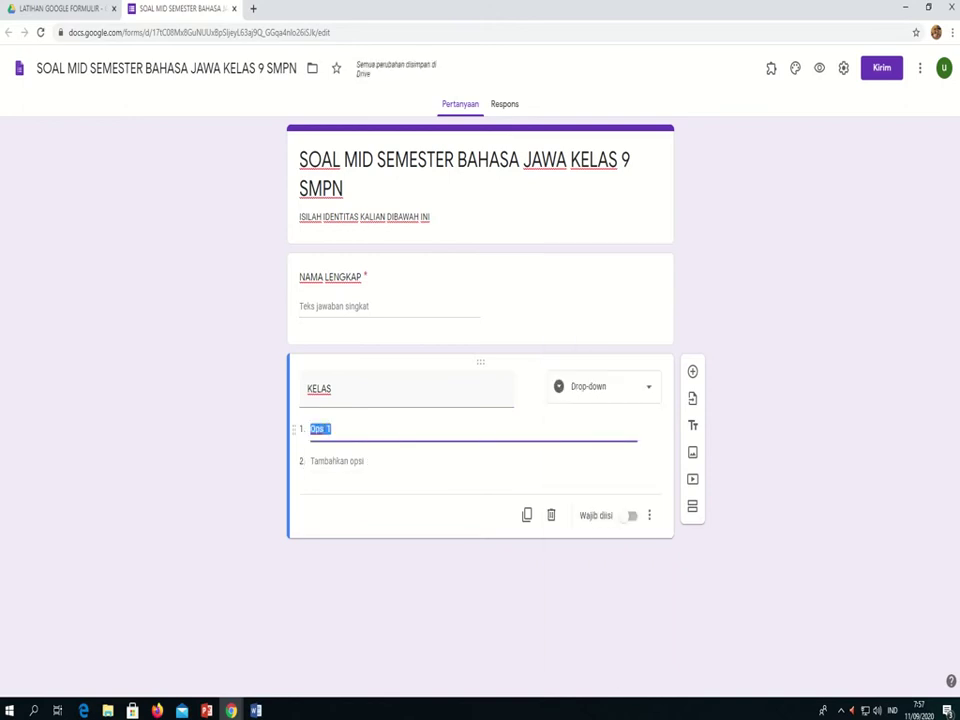
{"action": "type", "text": "IX A"}
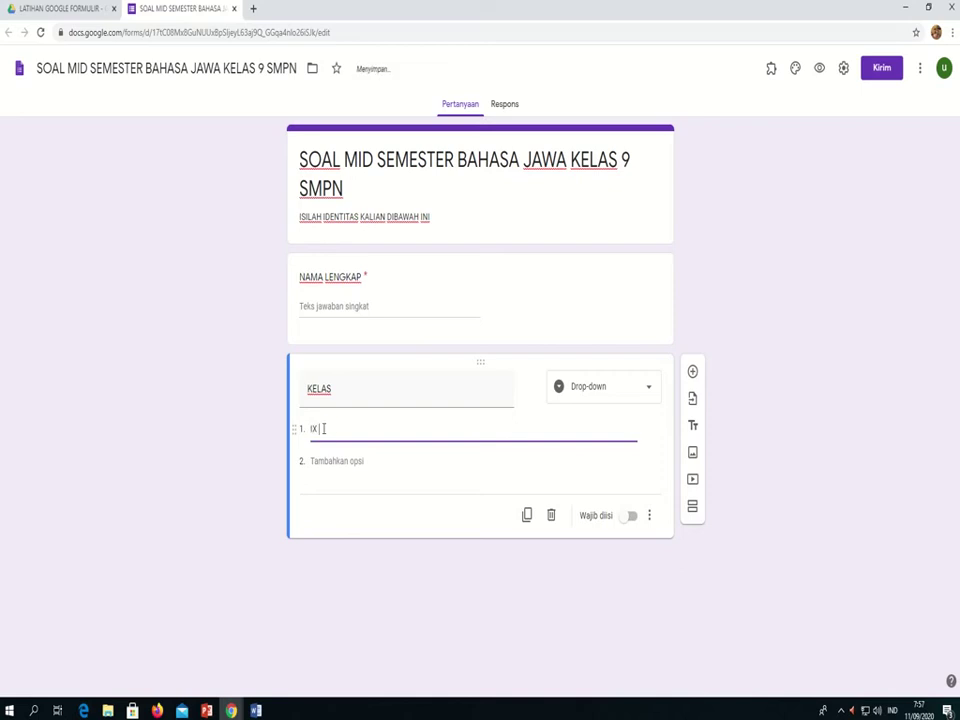
{"action": "left_click", "coordinate": [315, 461]}
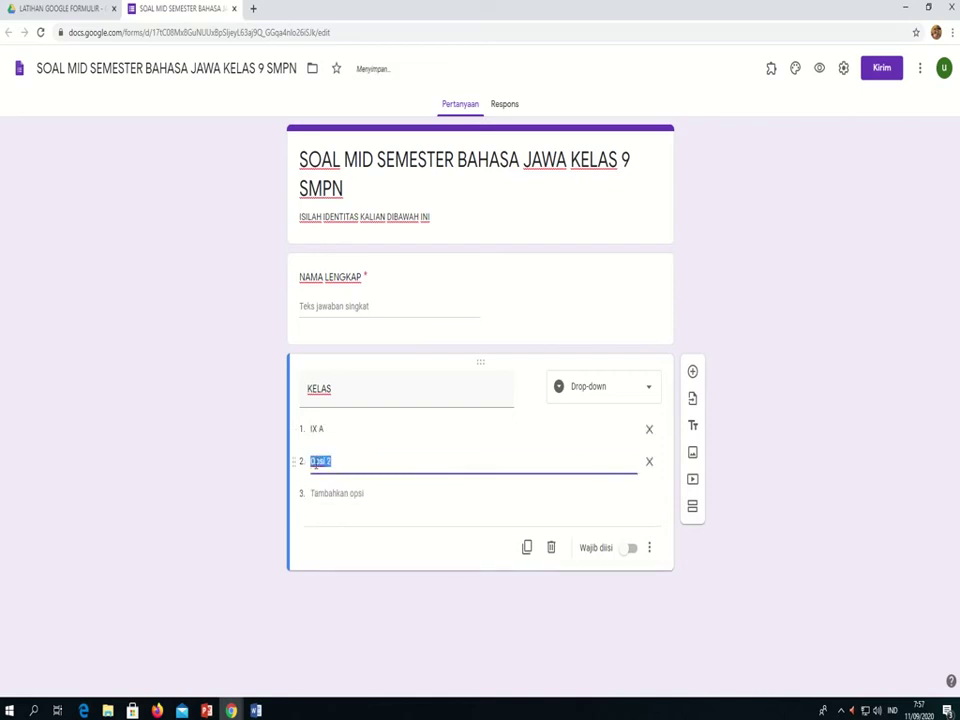
{"action": "type", "text": "IX B"}
{"action": "left_click", "coordinate": [315, 493]}
{"action": "type", "text": "I"}
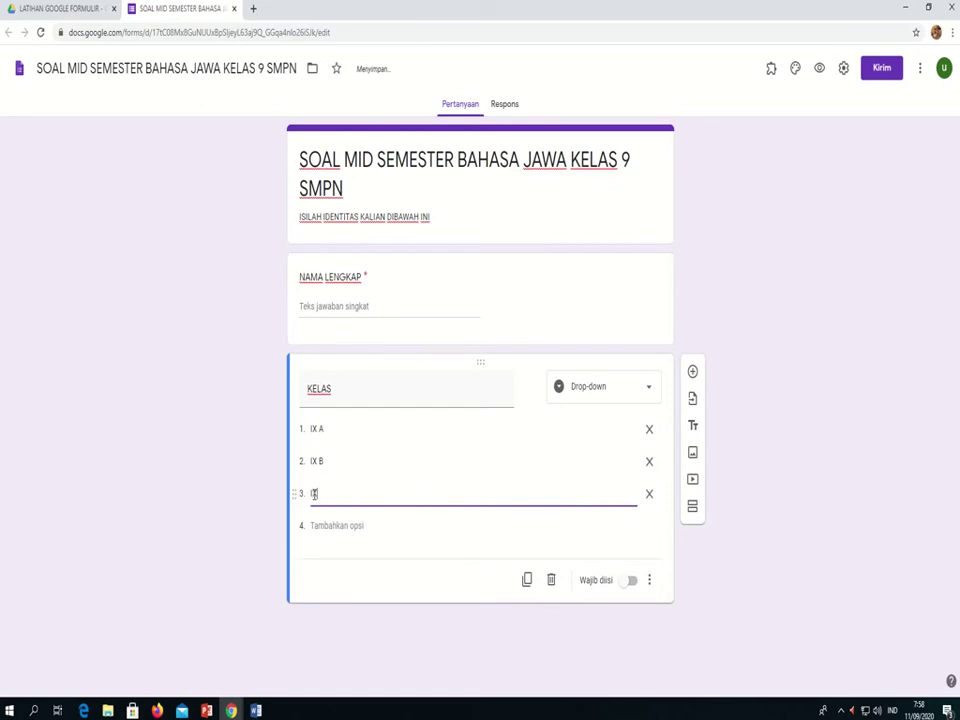
{"action": "type", "text": "X C"}
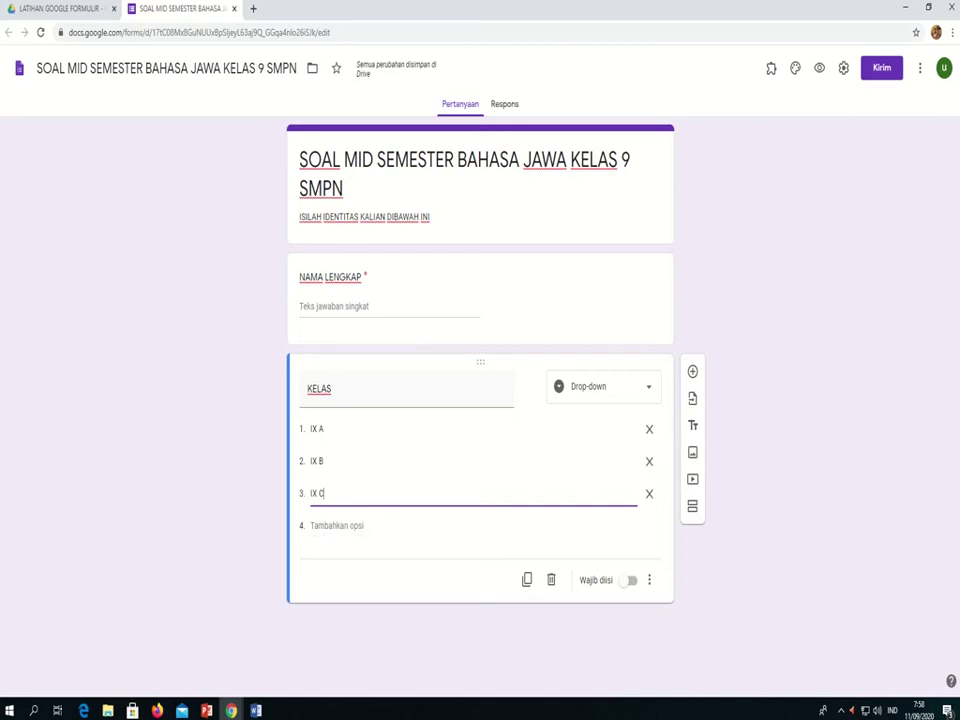
{"action": "left_click", "coordinate": [632, 585]}
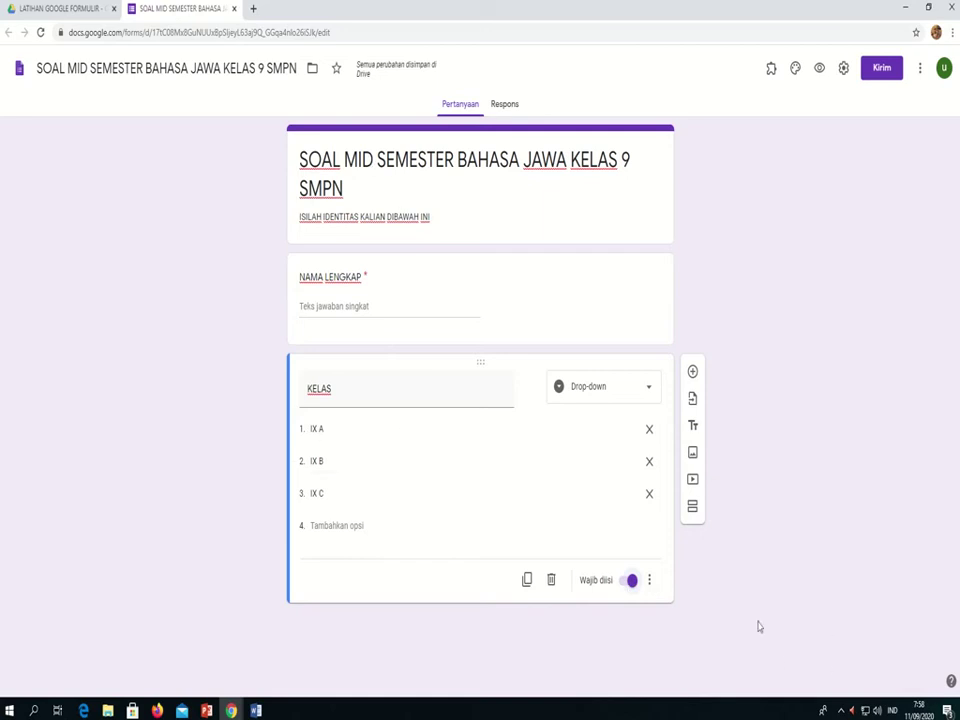
Step: Add a second section after the KELAS question and title it with a copy of the form title "SOAL MID SEMESTER BAHASA JAWA KELAS 9 SMPN"
{"action": "left_click", "coordinate": [693, 508]}
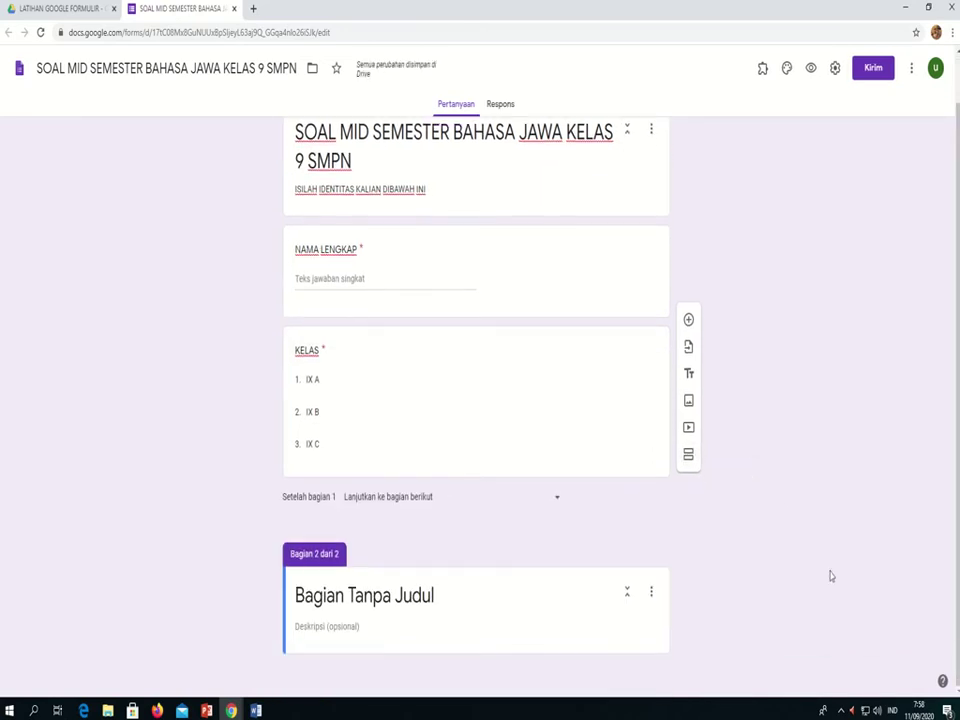
{"action": "scroll", "coordinate": [830, 575], "scroll_direction": "up", "scroll_amount": 1}
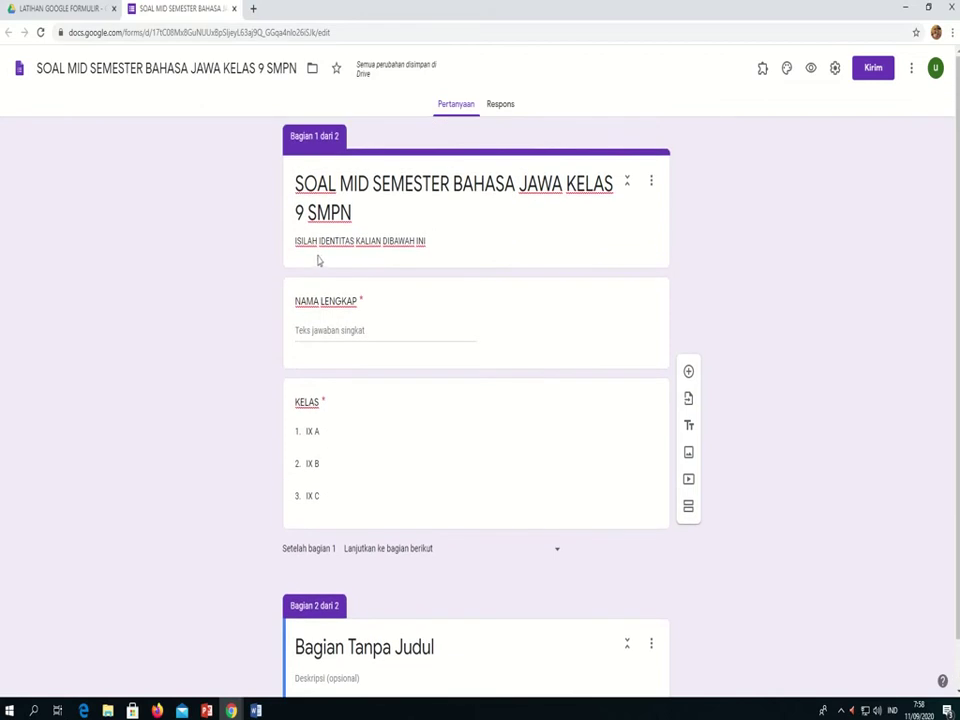
{"action": "left_click_drag", "start_coordinate": [298, 182], "coordinate": [358, 213]}
{"action": "key", "text": "ctrl+c"}
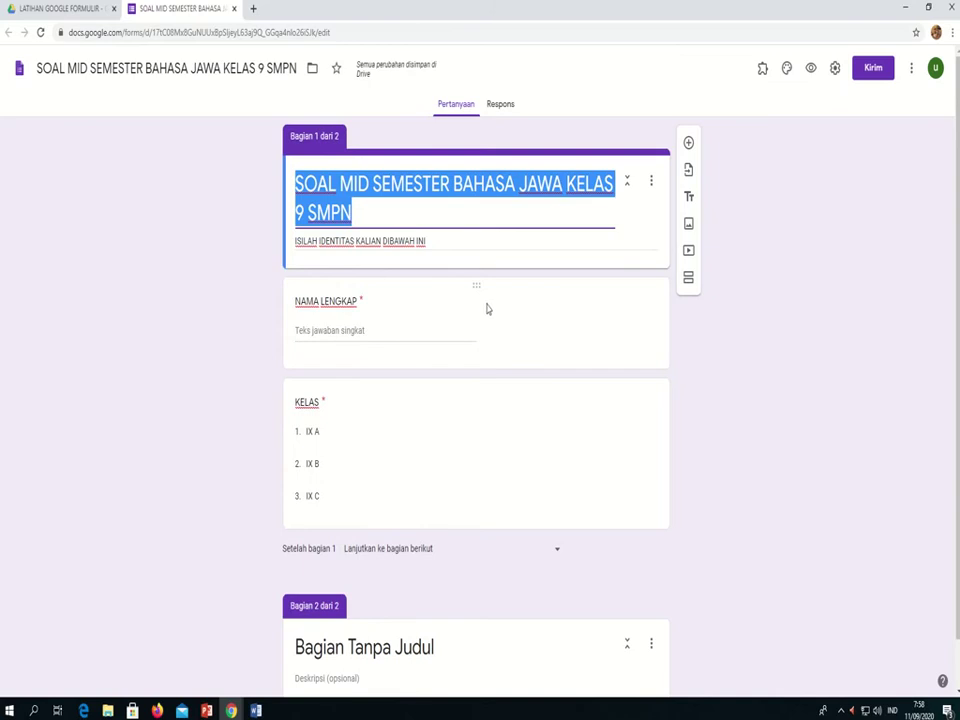
{"action": "scroll", "coordinate": [534, 401], "scroll_direction": "down", "scroll_amount": 1}
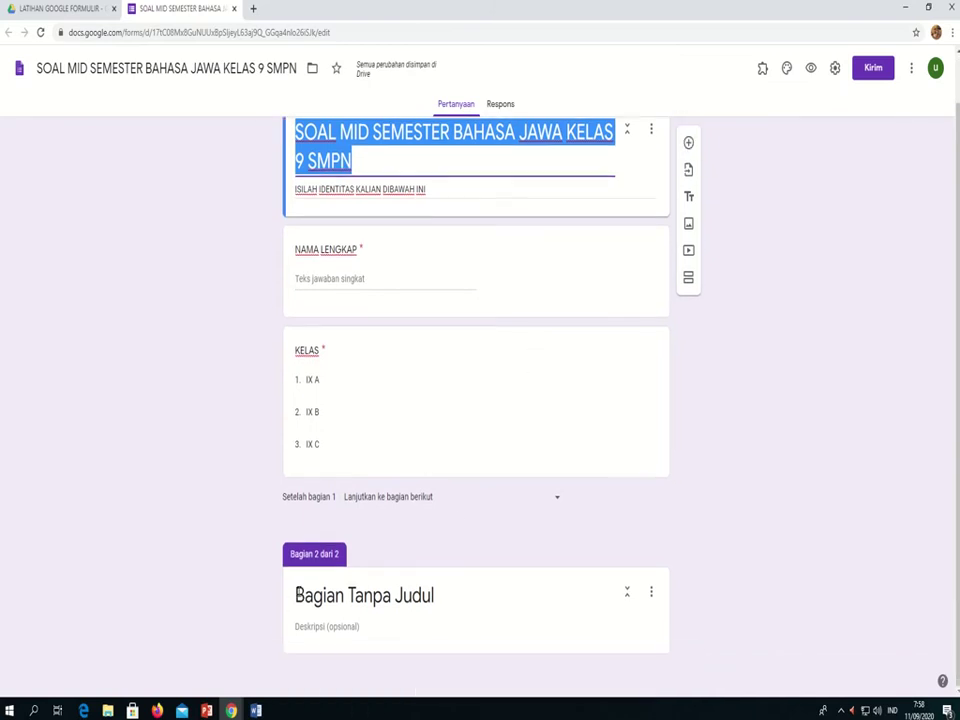
{"action": "left_click", "coordinate": [297, 595]}
{"action": "key", "text": "ctrl+v"}
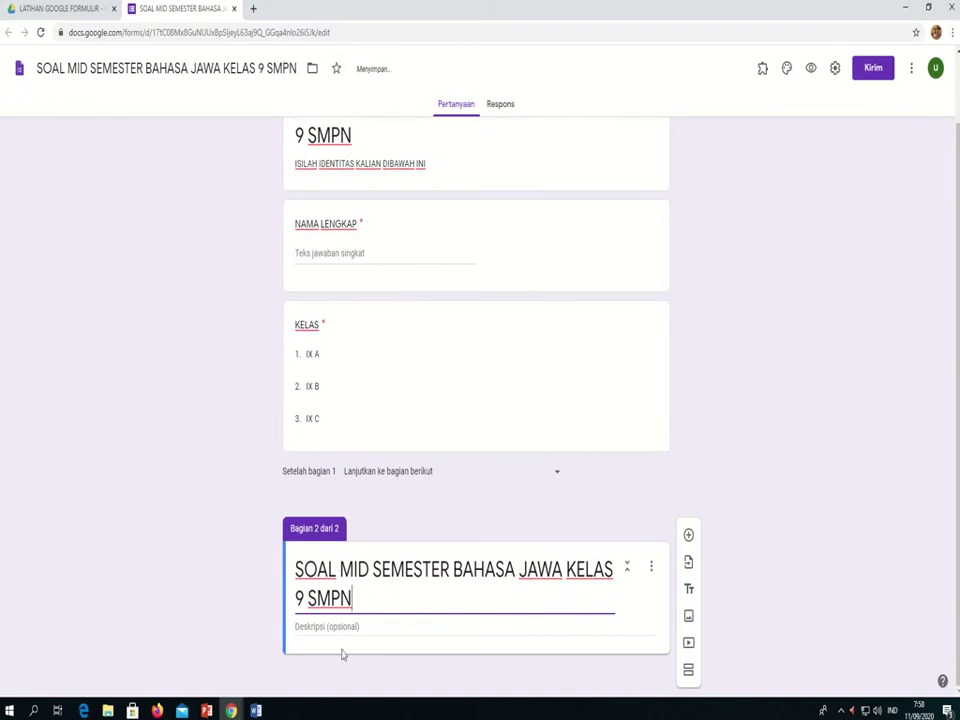
Step: Enter the section 2 description "KERJAKAN SOAL-SOAL DIBAWAH INI DENGAN CARA MEMILIH SALAH SATU JAWABAN YANG PALING BENAR"
{"action": "left_click", "coordinate": [308, 626]}
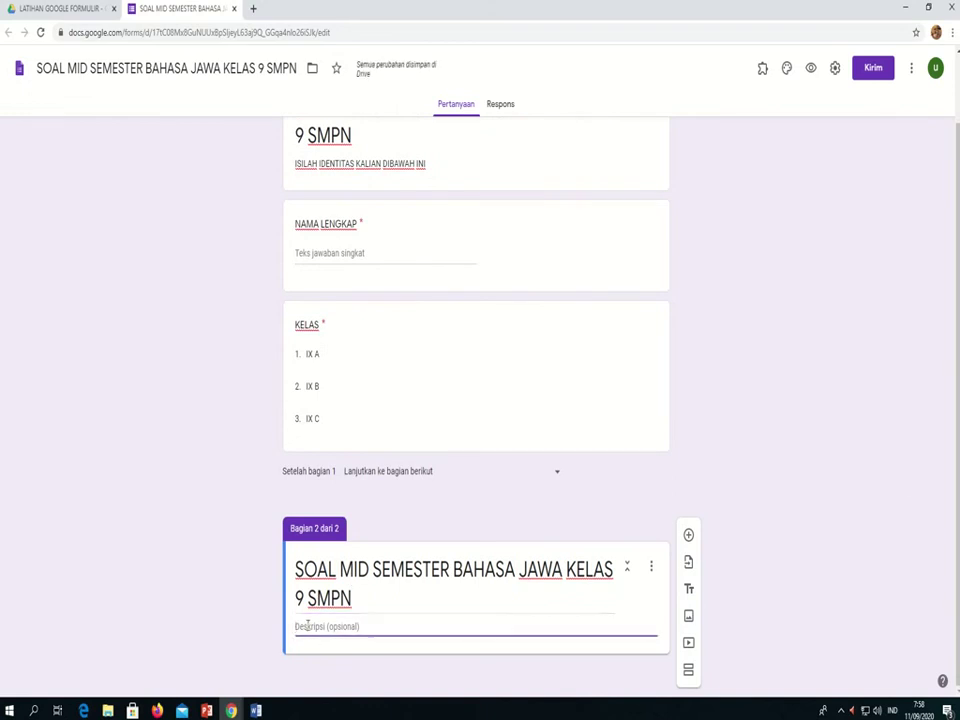
{"action": "type", "text": "KELA"}
{"action": "type", "text": "KAN SO"}
{"action": "type", "text": "A"}
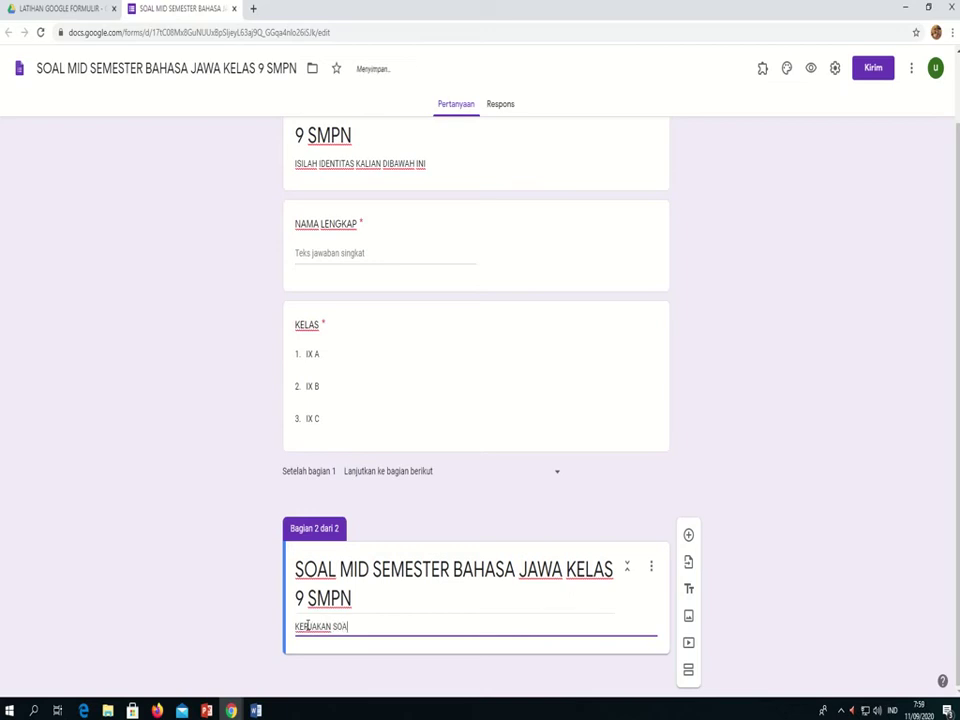
{"action": "type", "text": "L-SOAL DIBAWAH INI DIENGAN CARA"}
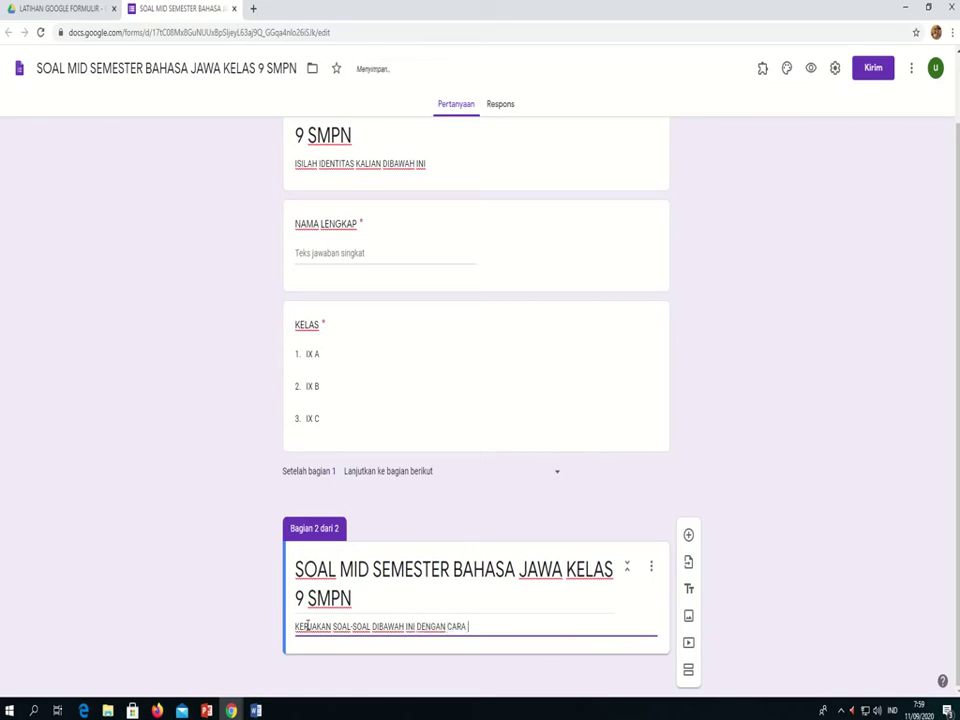
{"action": "type", "text": " MEMILIH SALAH SATU J"}
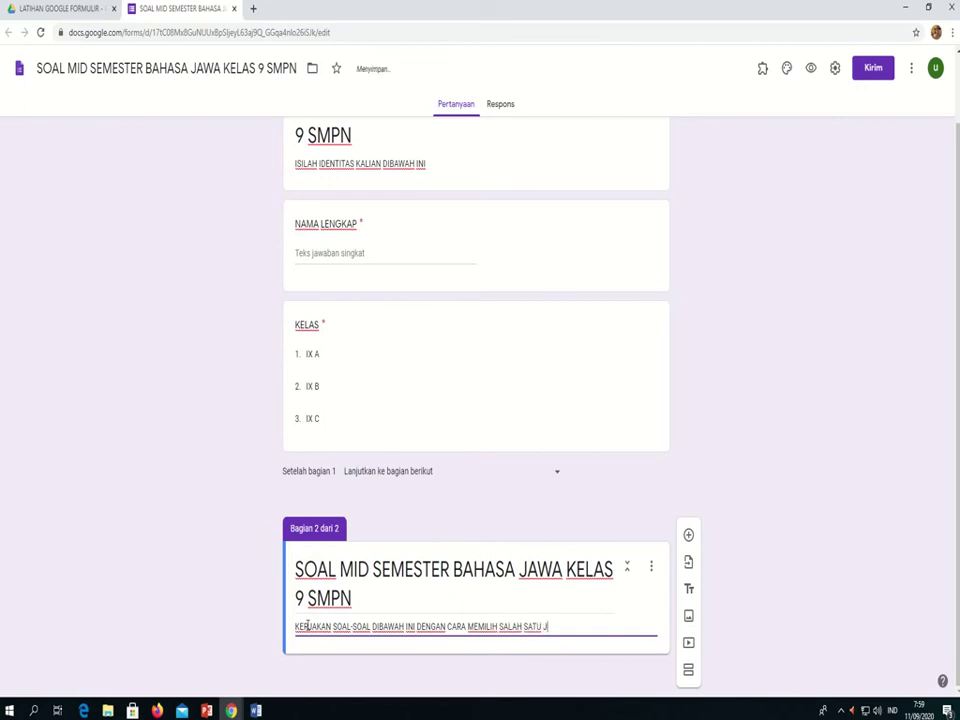
{"action": "type", "text": "AWABAN YANG PALING BENAR"}
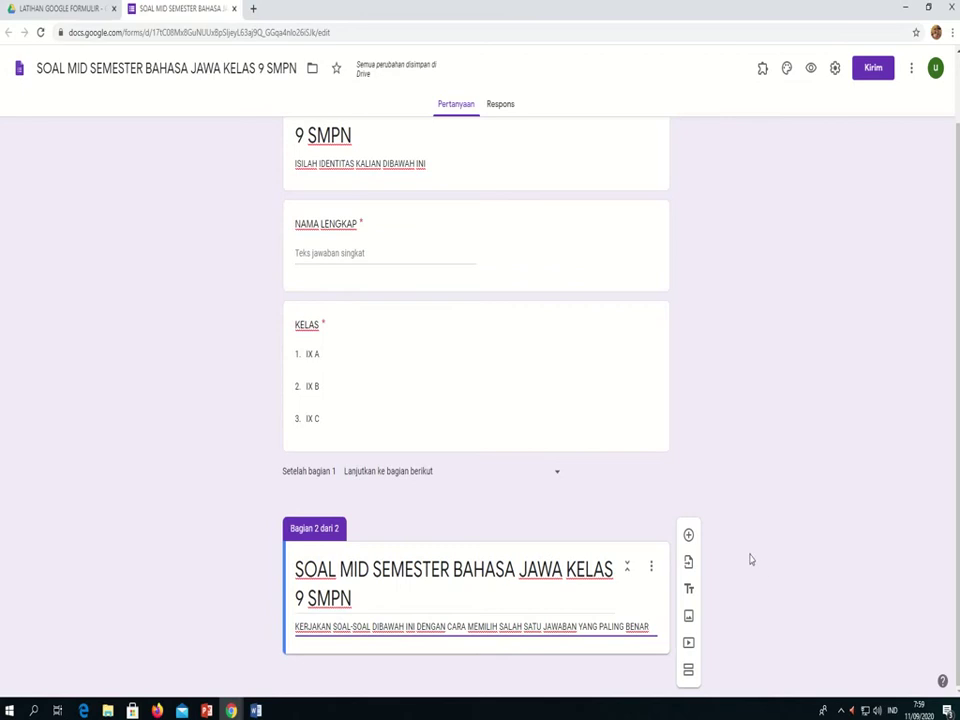
Step: Add a blank question to section 2, then switch to Document1 in Word and copy the text of question 1
{"action": "left_click", "coordinate": [689, 536]}
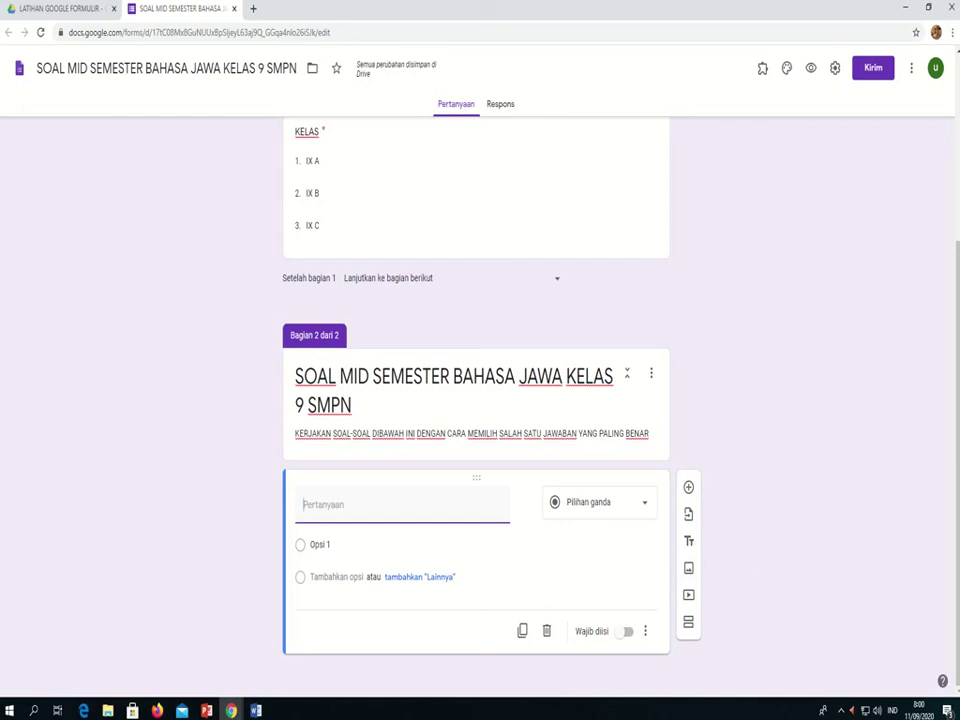
{"action": "mouse_move", "coordinate": [256, 710]}
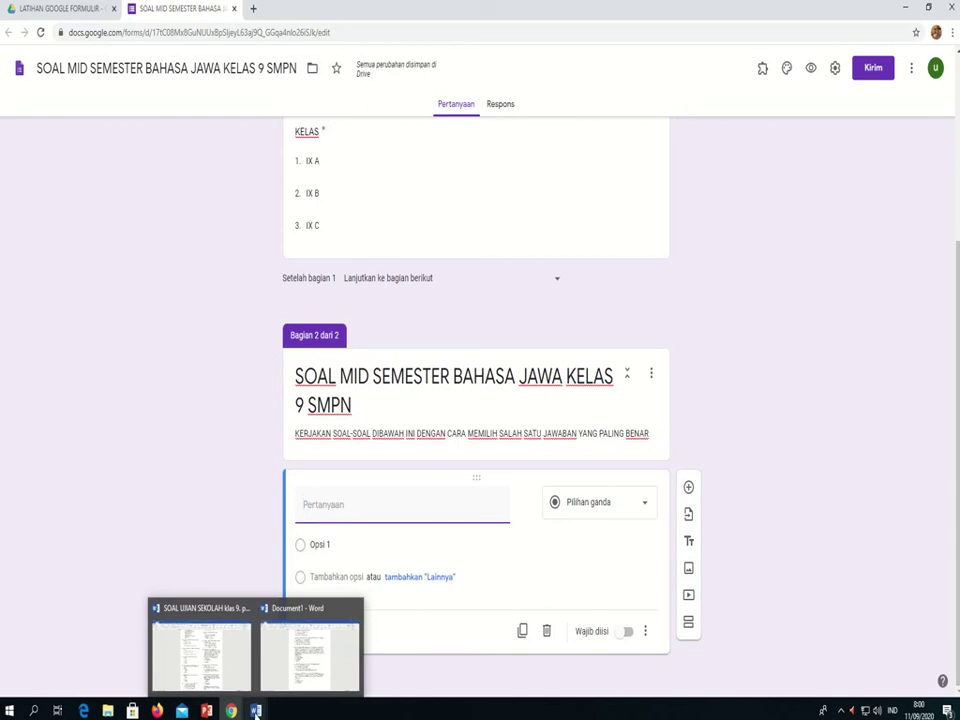
{"action": "left_click", "coordinate": [290, 681]}
{"action": "scroll", "coordinate": [392, 647], "scroll_direction": "up", "scroll_amount": 3}
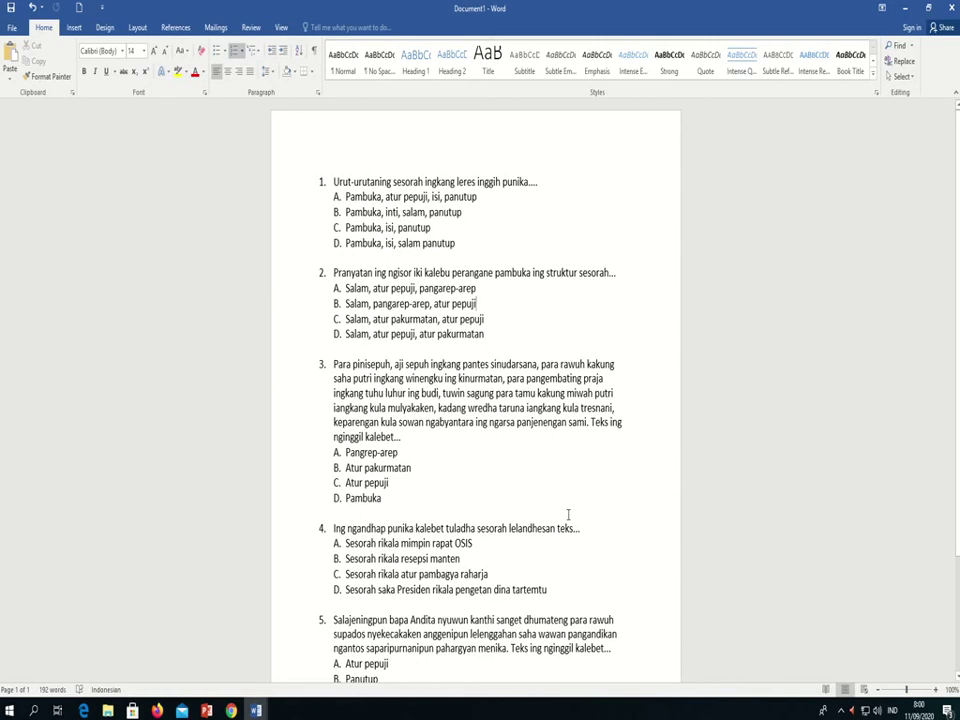
{"action": "scroll", "coordinate": [559, 501], "scroll_direction": "down", "scroll_amount": 3}
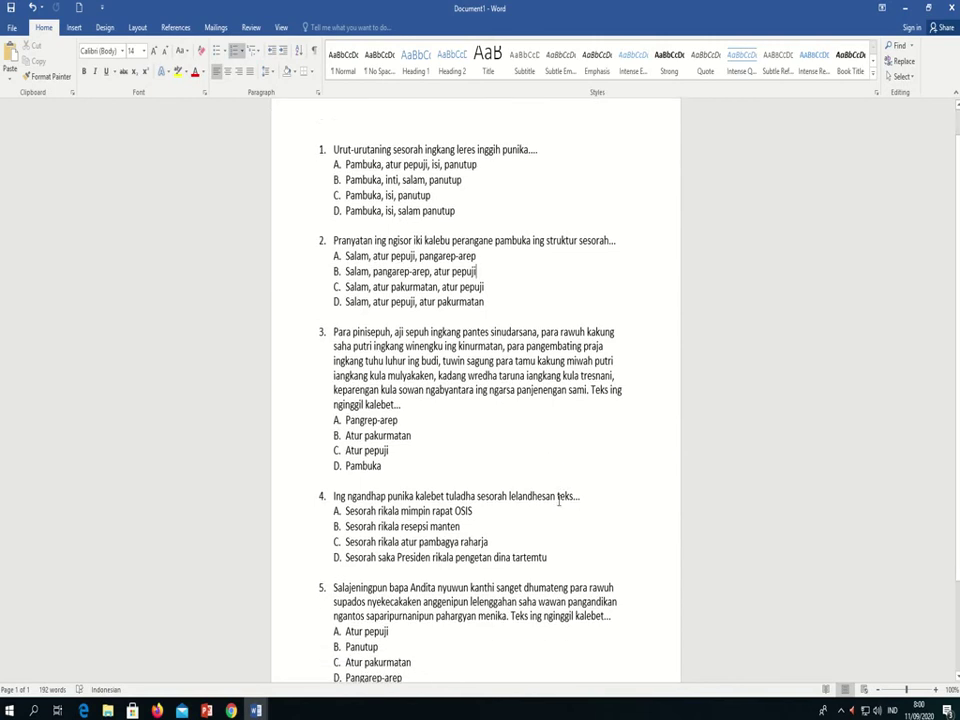
{"action": "scroll", "coordinate": [559, 501], "scroll_direction": "up", "scroll_amount": 3}
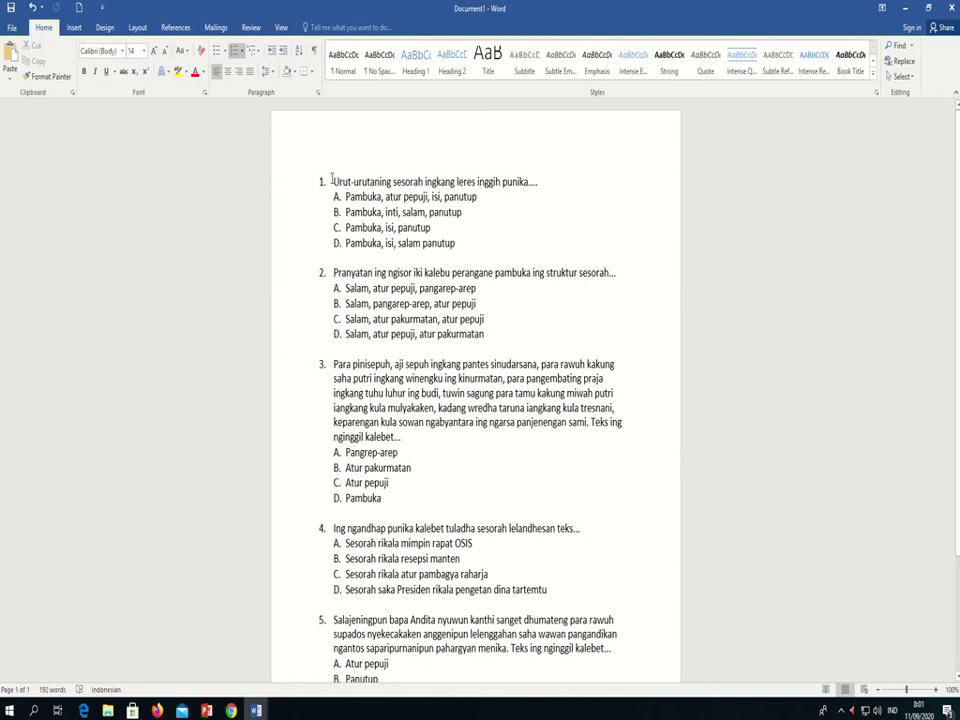
{"action": "left_click_drag", "start_coordinate": [333, 182], "coordinate": [543, 176]}
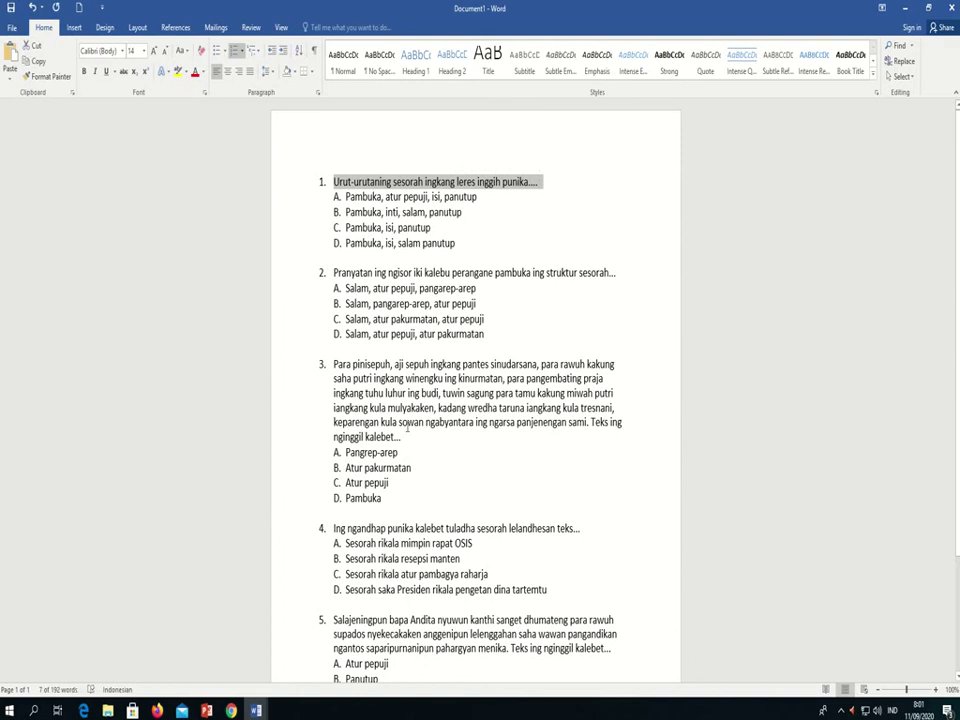
Step: Back in the Google form, paste "Urut-urutaning sesorah ingkang leres inggih punika...." as the new question's text and remove its leading number
{"action": "left_click", "coordinate": [238, 712]}
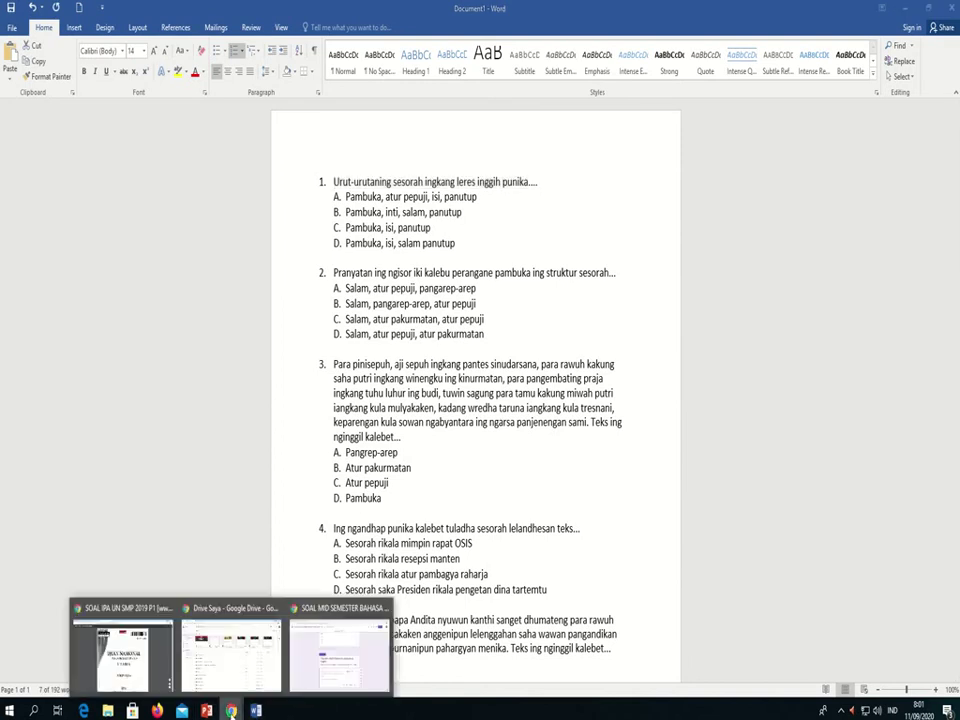
{"action": "left_click", "coordinate": [307, 676]}
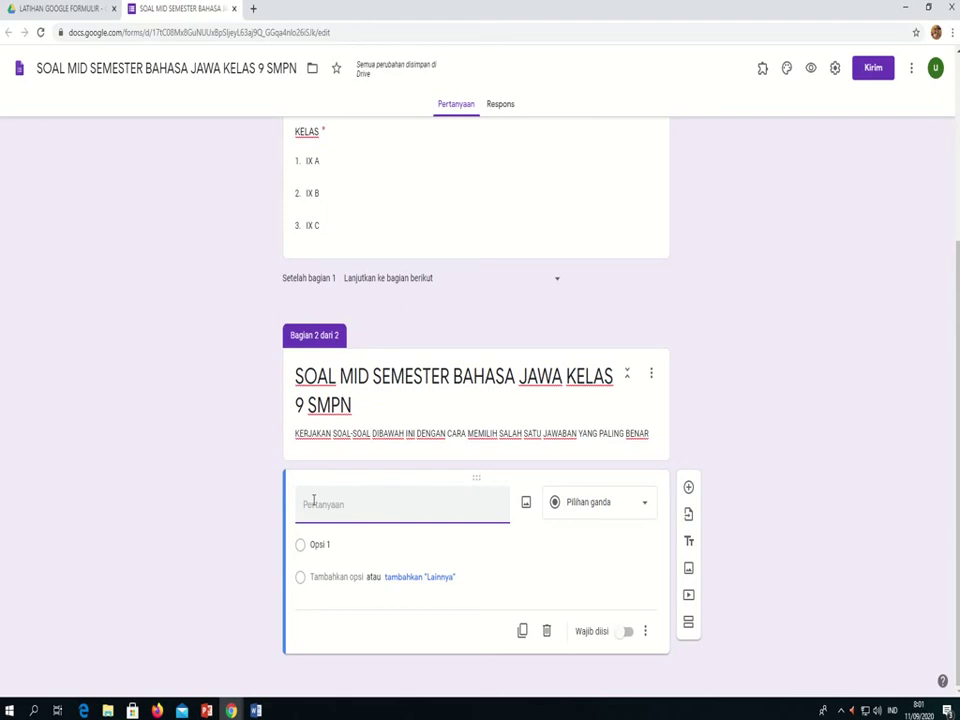
{"action": "type", "text": "1. Urut-urutaning sesorah ingkang leres inggih punika...."}
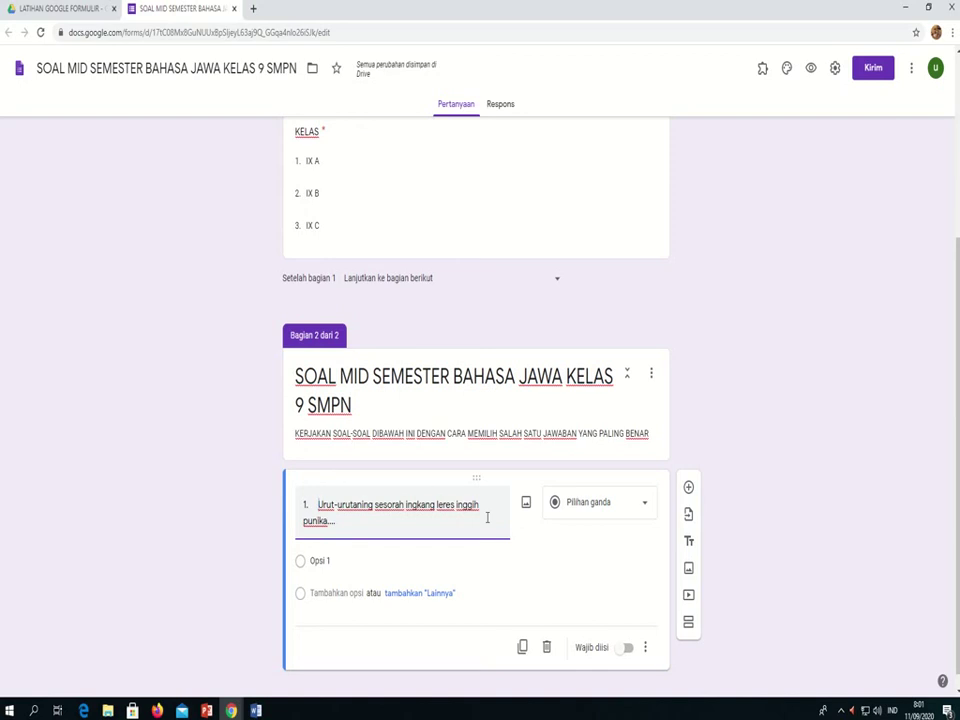
{"action": "key", "text": "ctrl+Home"}
{"action": "key", "text": "Delete"}
{"action": "key", "text": "Delete"}
{"action": "key", "text": "Delete"}
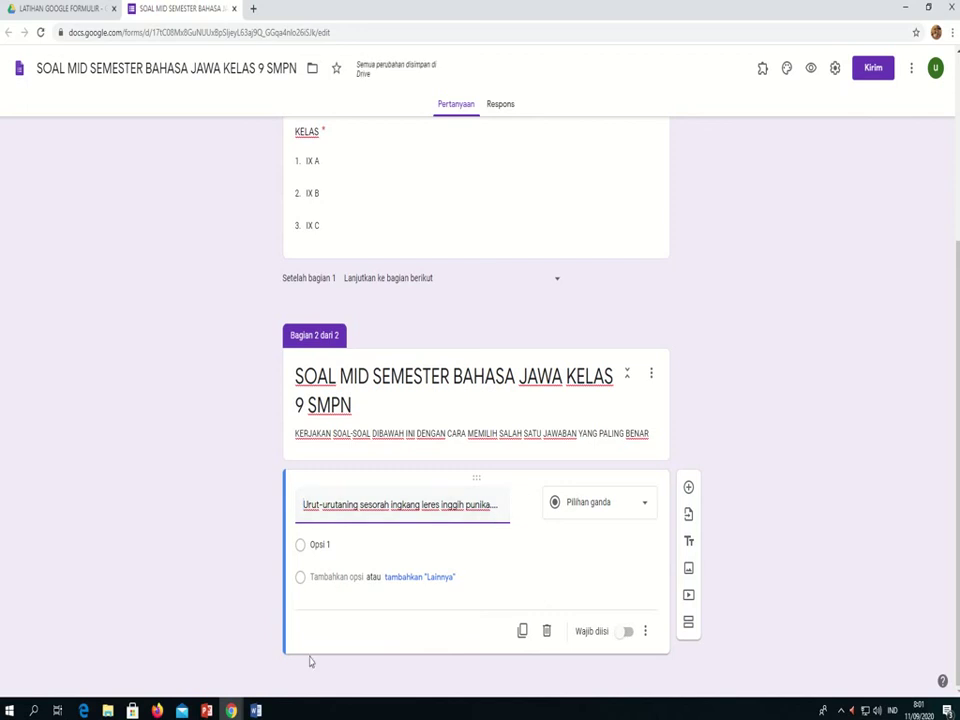
Step: Switch to Document1 in Word and copy the four answer choices A to D of question 1
{"action": "mouse_move", "coordinate": [256, 711]}
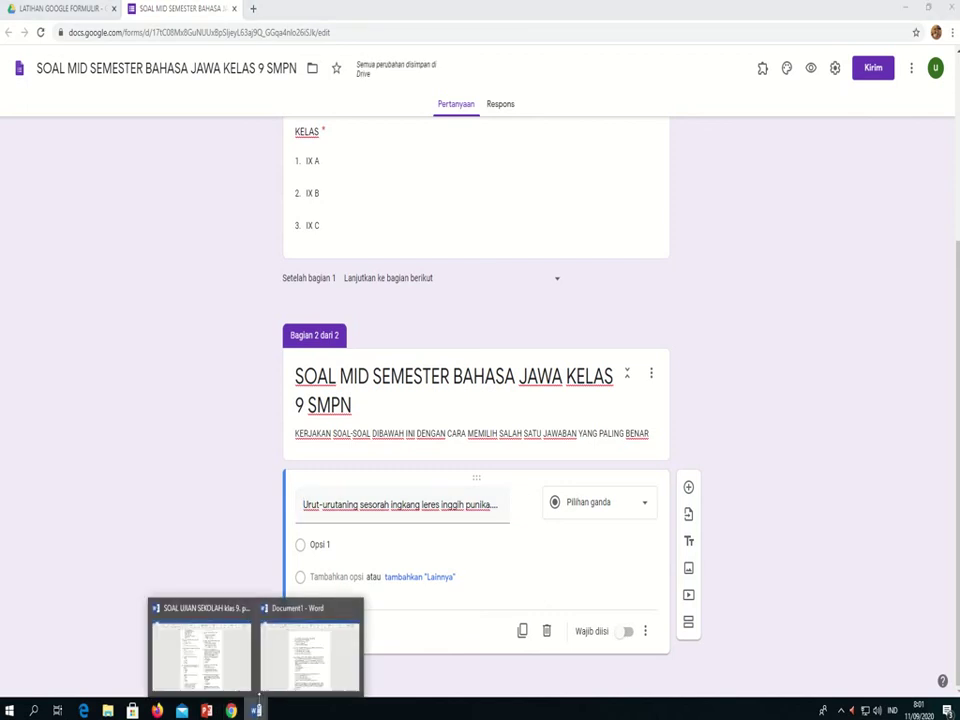
{"action": "left_click", "coordinate": [300, 660]}
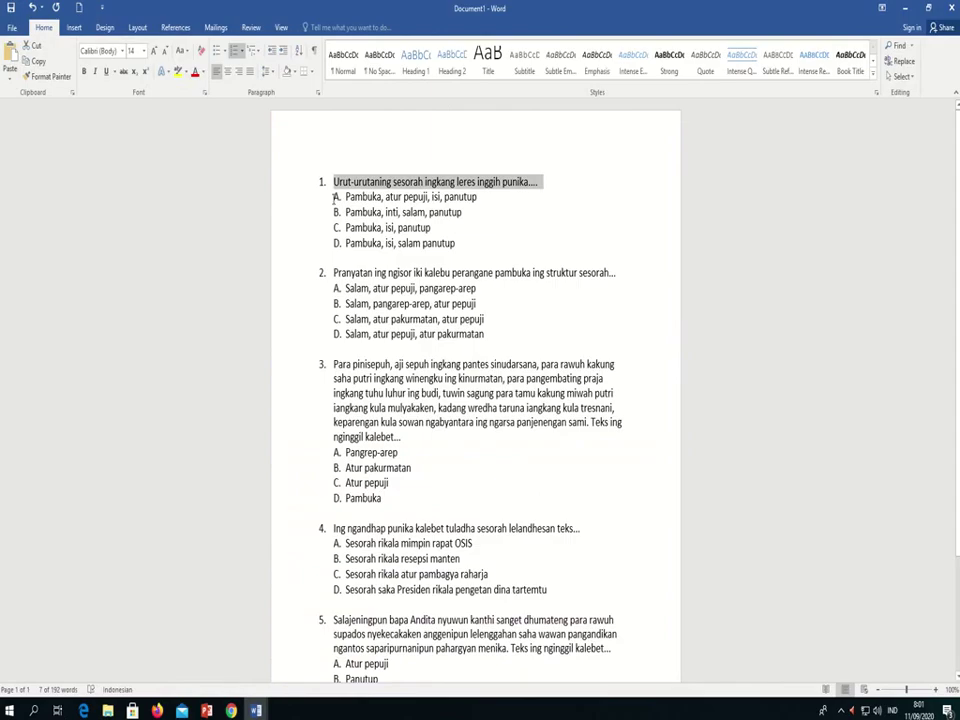
{"action": "left_click", "coordinate": [336, 197]}
{"action": "left_click_drag", "start_coordinate": [336, 197], "coordinate": [461, 242]}
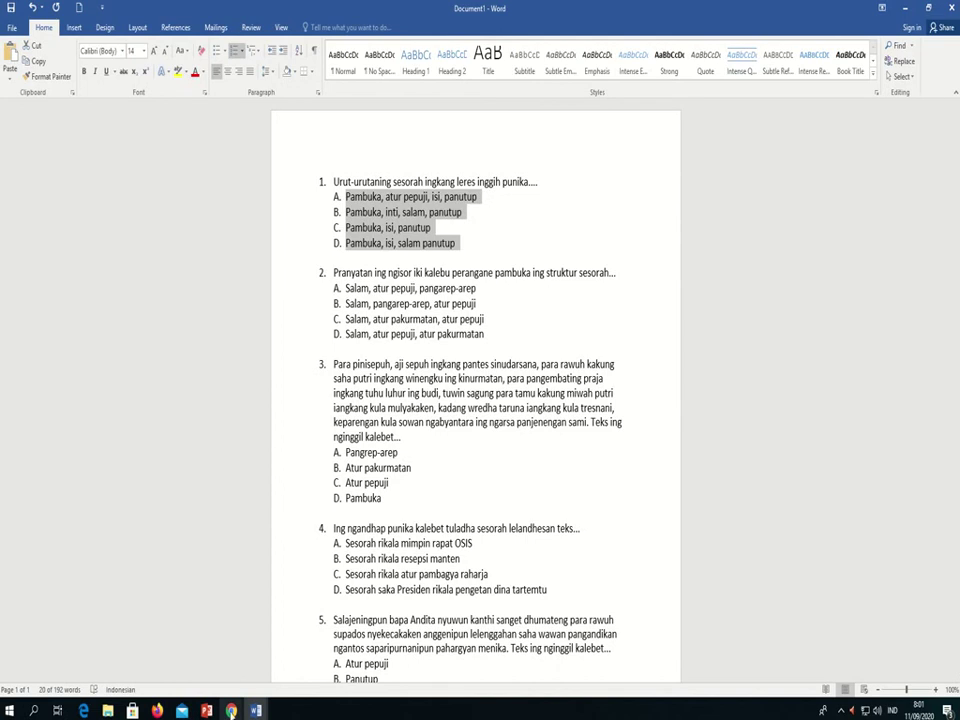
Step: Back in the Google form, paste the copied Pambuka answers A to D as the options of the "Urut-urutaning sesorah" question and make it required
{"action": "left_click", "coordinate": [231, 711]}
{"action": "left_click", "coordinate": [342, 655]}
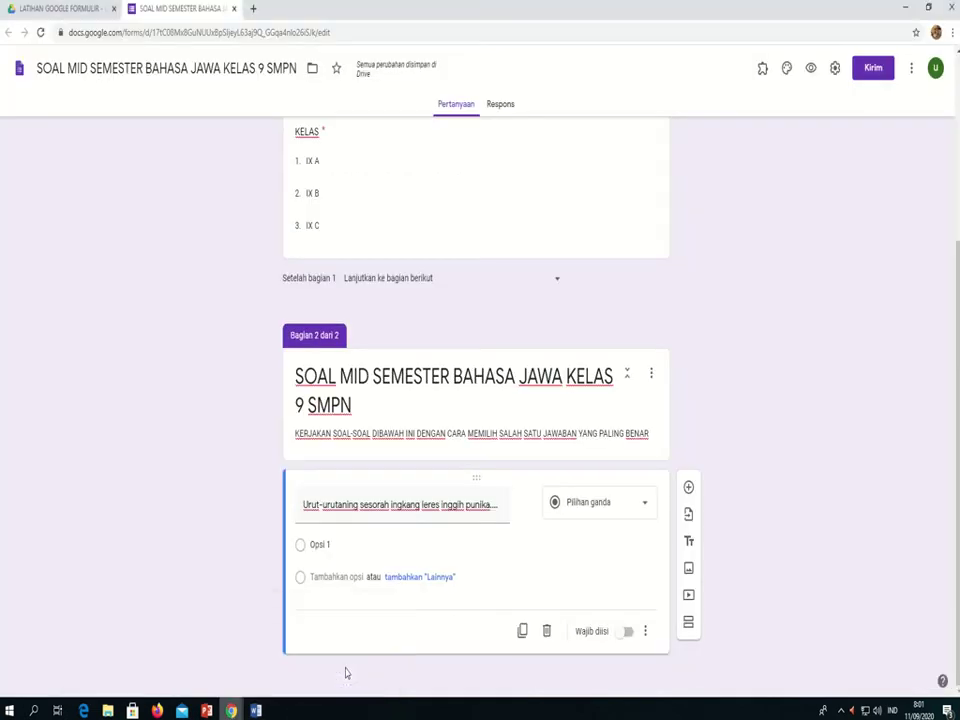
{"action": "left_click", "coordinate": [326, 544]}
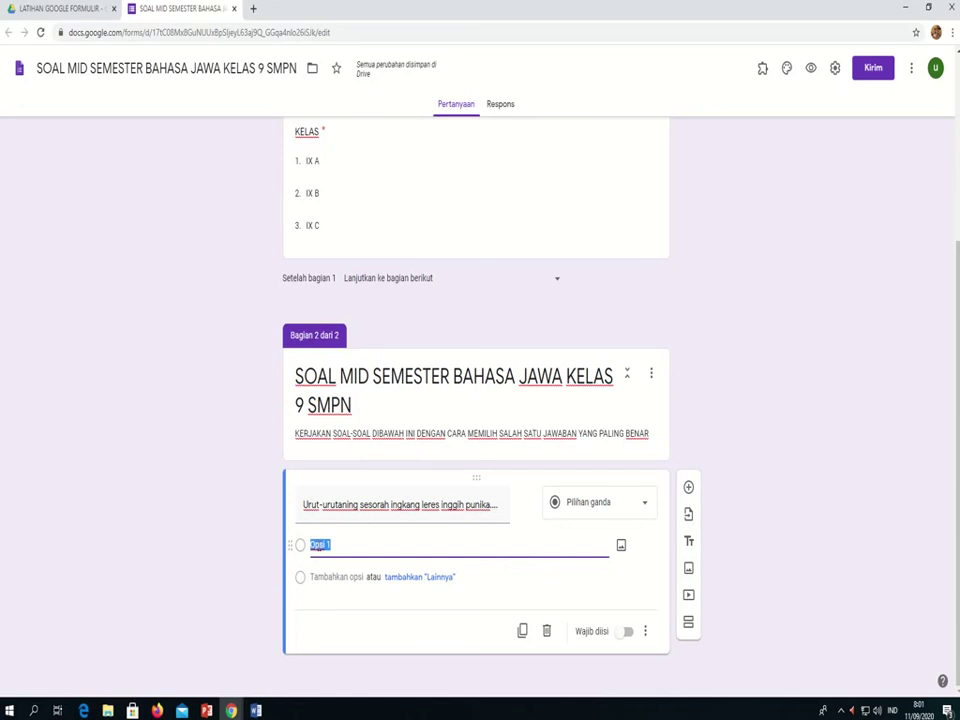
{"action": "type", "text": "A. Pambuka, atur pepuji, isi, panutup B. Pambuka, inti, salam, panutup C. Pambuka, isi, panutup D. Pambuka, isi, salam panutup"}
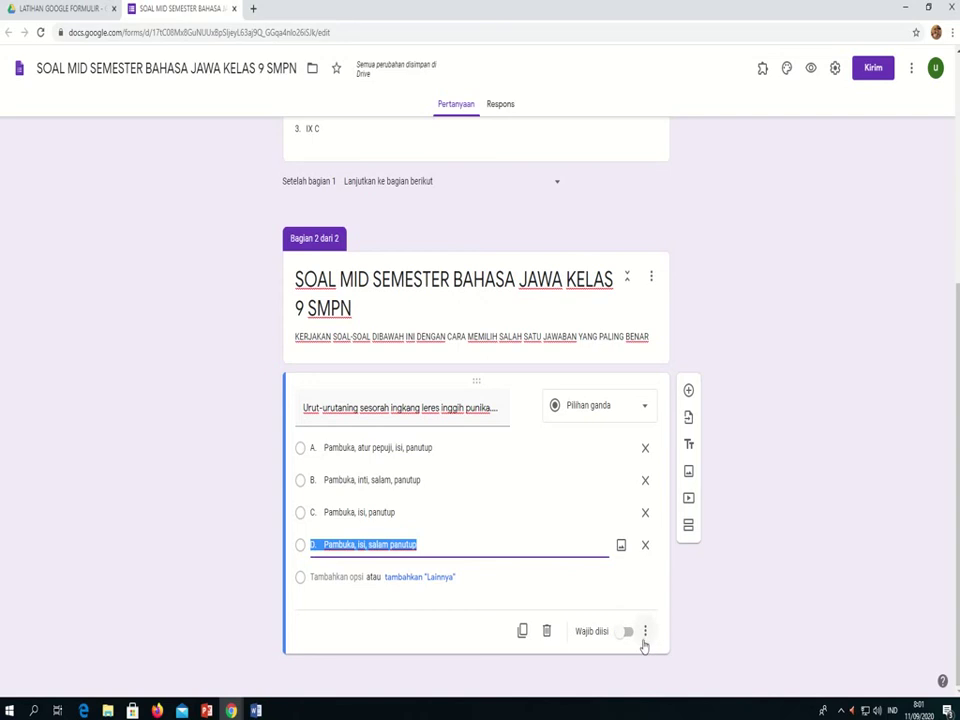
{"action": "left_click", "coordinate": [628, 634]}
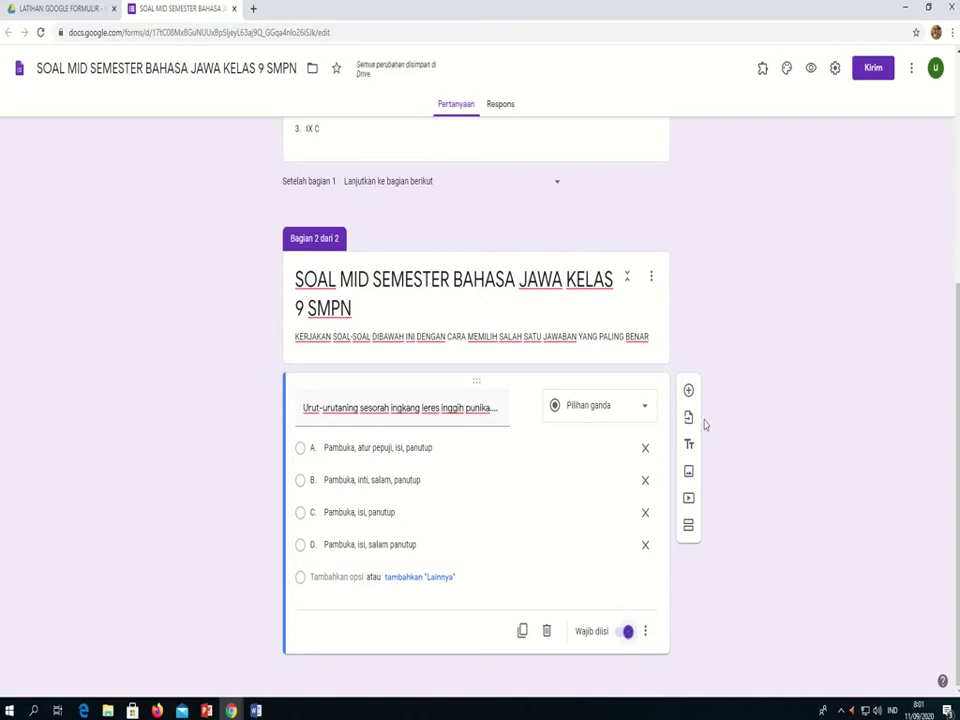
Step: Add a blank question below the first one in section 2, then switch to Document1 in Word and copy the text of question 2
{"action": "left_click", "coordinate": [689, 392]}
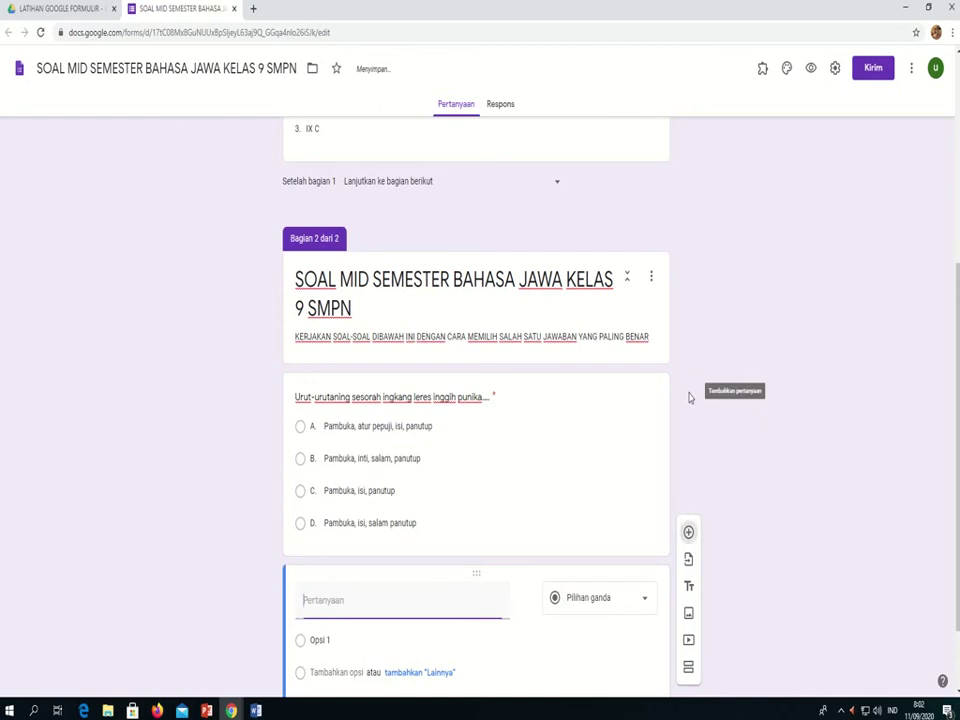
{"action": "mouse_move", "coordinate": [256, 710]}
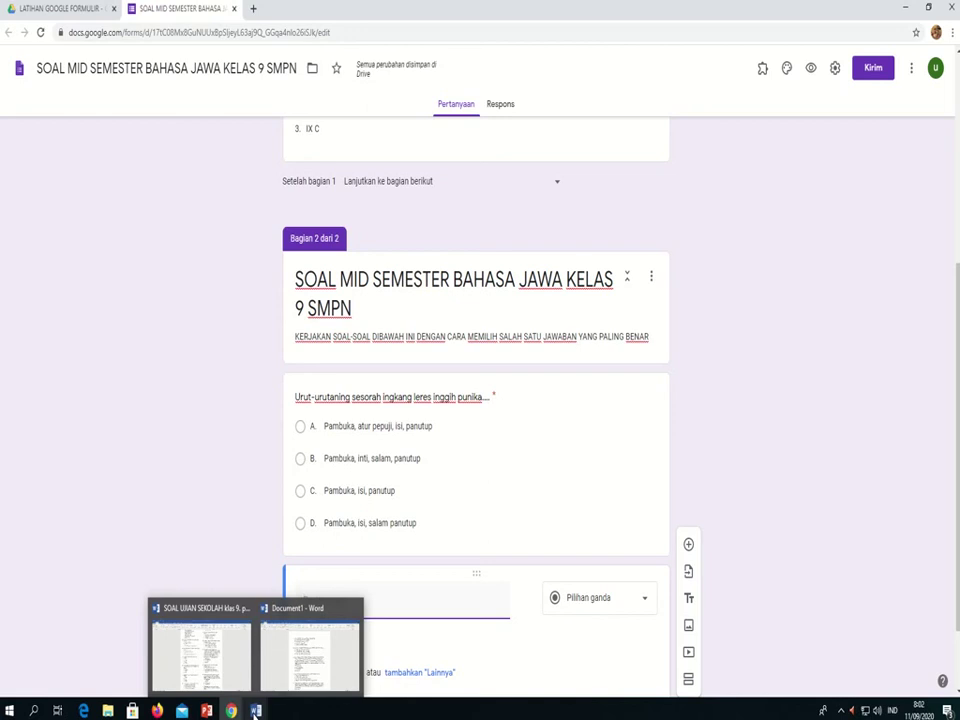
{"action": "left_click", "coordinate": [310, 650]}
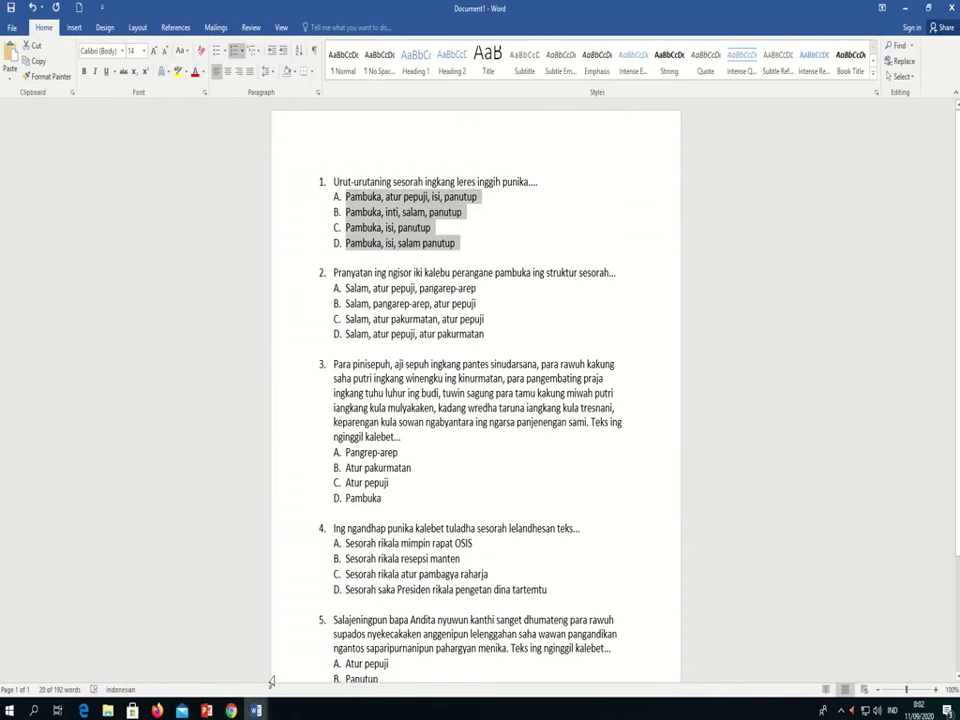
{"action": "left_click", "coordinate": [630, 334]}
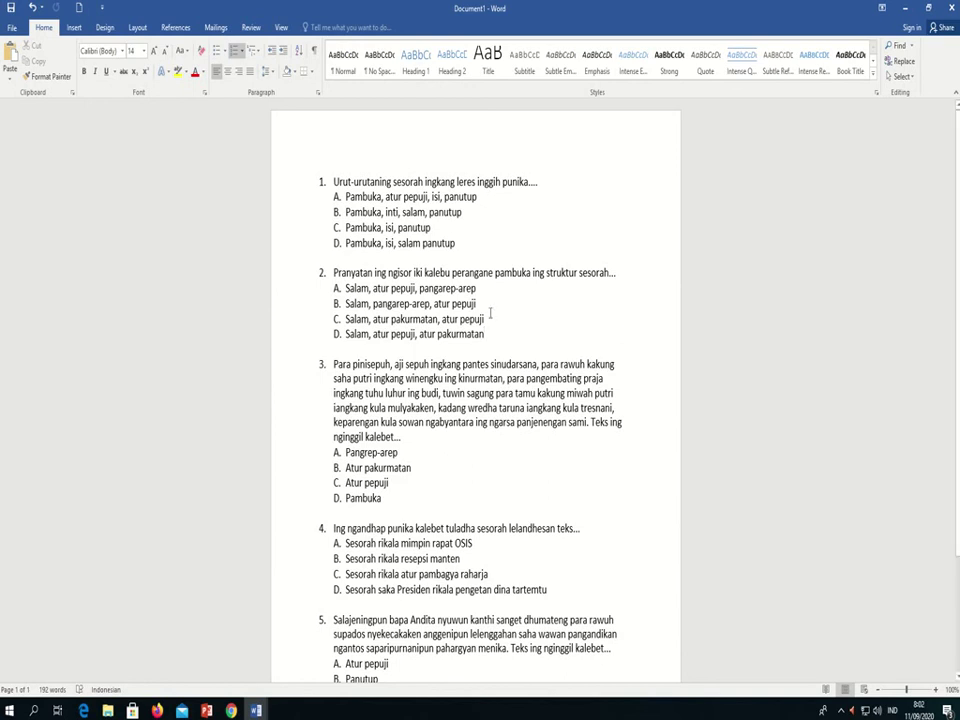
{"action": "left_click_drag", "start_coordinate": [335, 272], "coordinate": [617, 267]}
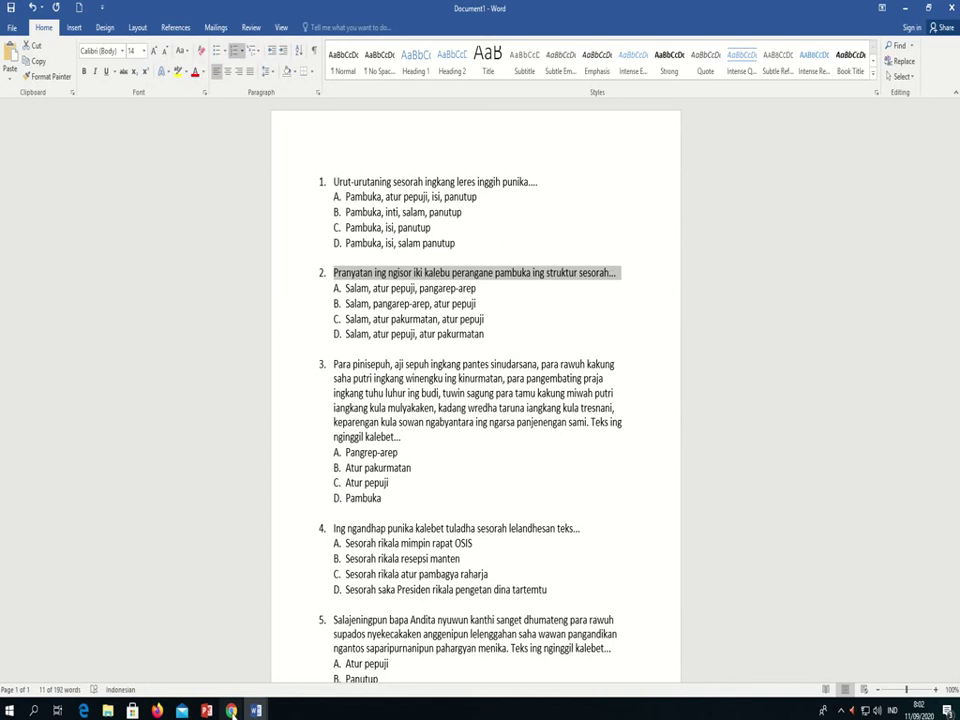
Step: Back in the Google form, paste "Pranyatan ing ngisor iki kalebu perangane pambuka ing struktur sesorah..." as the new question's text and remove its leading number
{"action": "mouse_move", "coordinate": [231, 708]}
{"action": "left_click", "coordinate": [314, 668]}
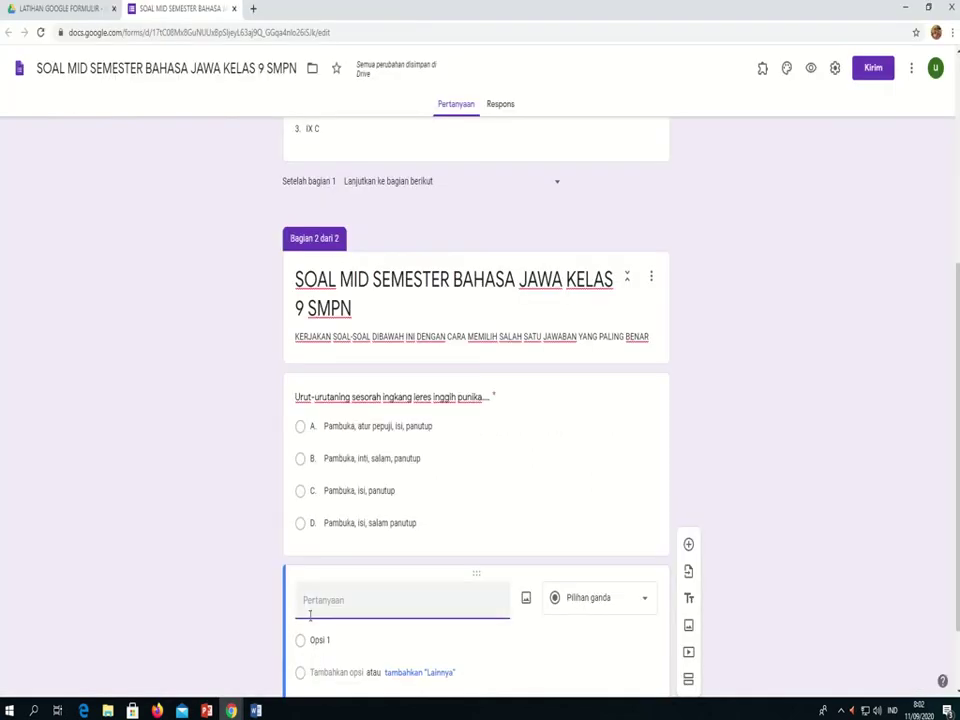
{"action": "type", "text": "2. Pranyatan ing ngisor iki kalebu perangane pambuka ing struktur sesorah..."}
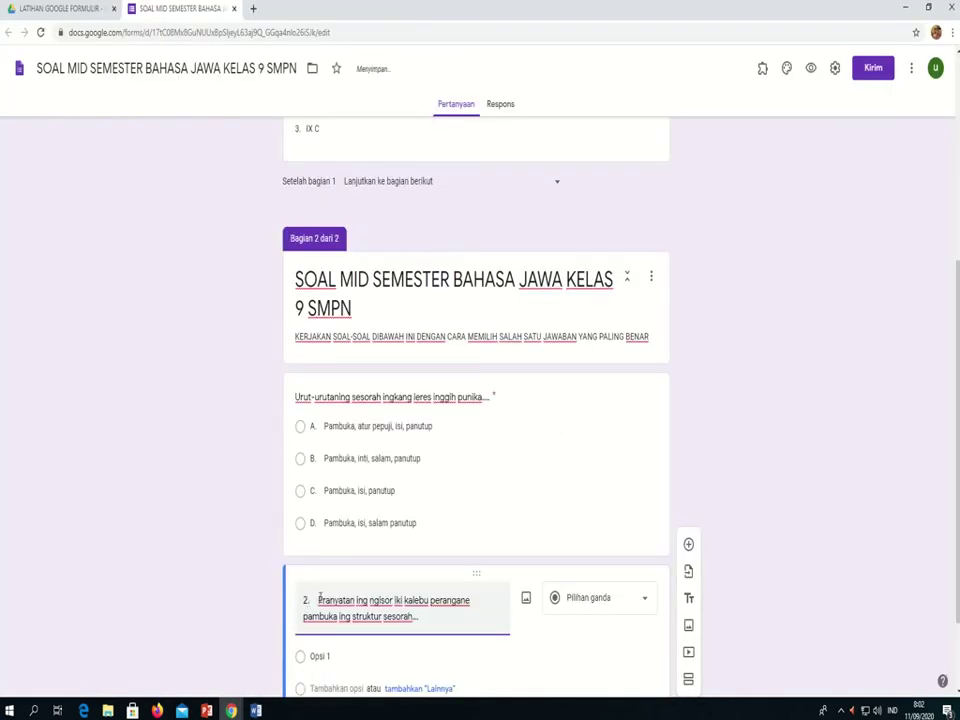
{"action": "key", "text": "BackSpace"}
{"action": "key", "text": "BackSpace"}
{"action": "key", "text": "BackSpace"}
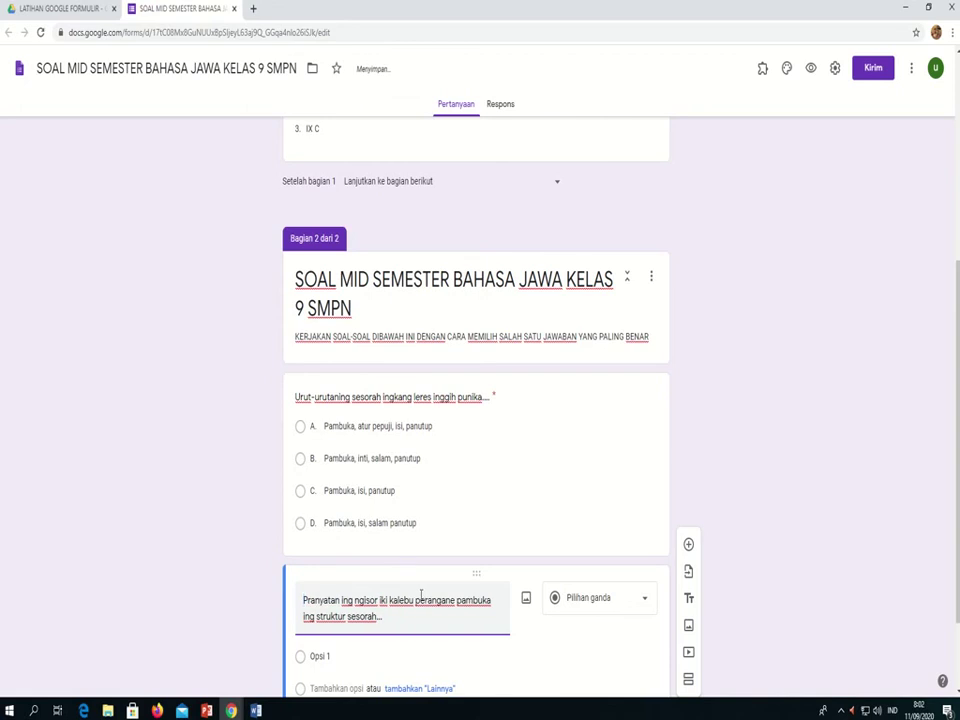
Step: Switch to Document1 in Word and copy the four answer choices A to D of question 2
{"action": "scroll", "coordinate": [422, 596], "scroll_direction": "down", "scroll_amount": 2}
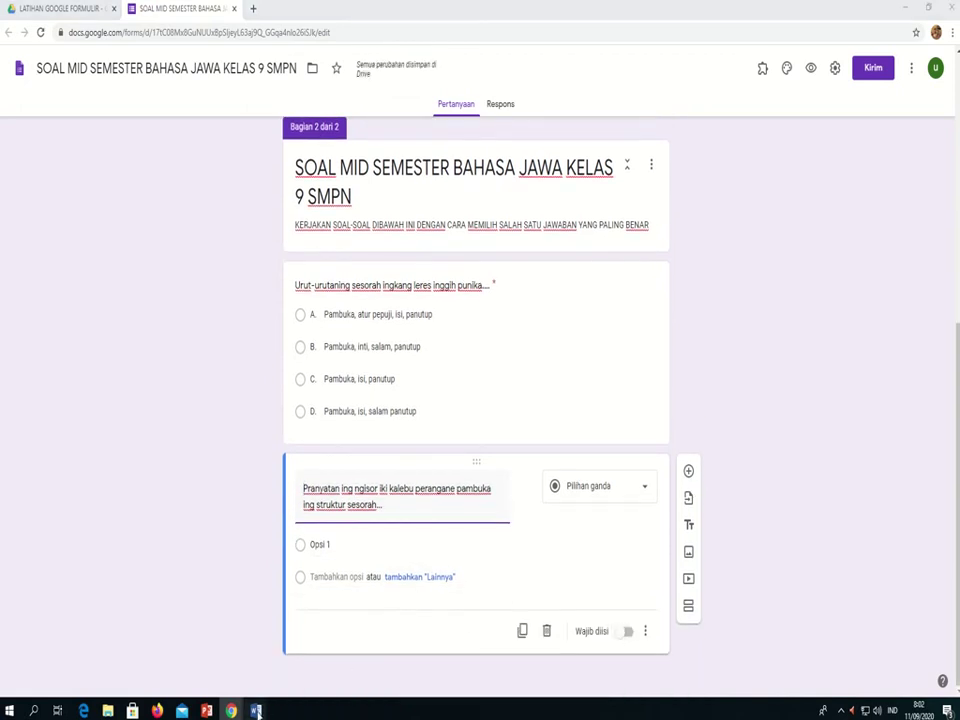
{"action": "mouse_move", "coordinate": [256, 710]}
{"action": "left_click", "coordinate": [310, 655]}
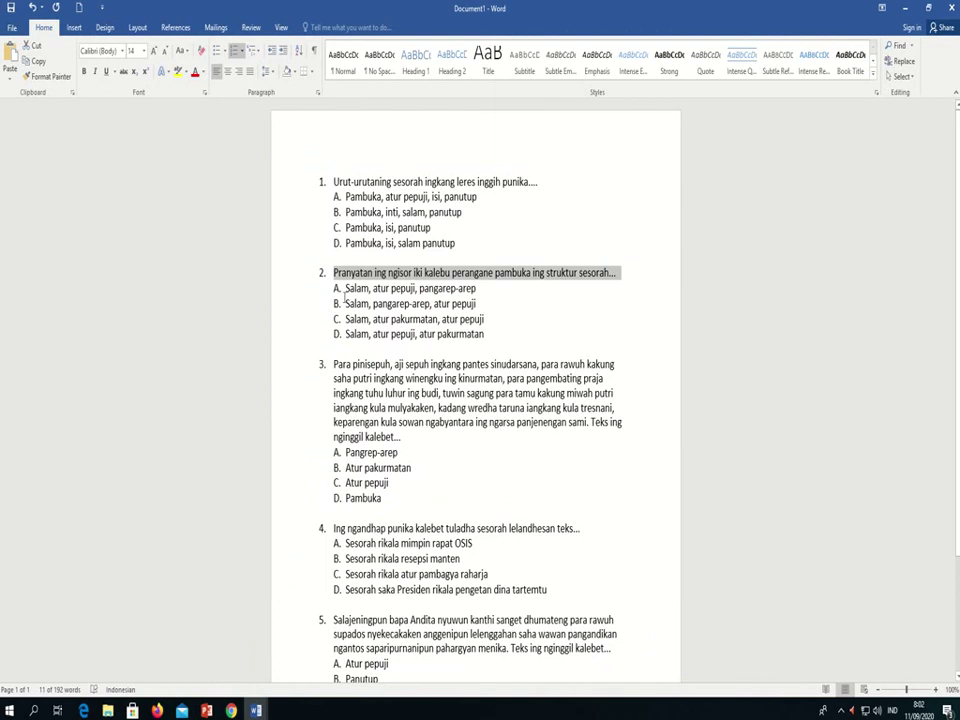
{"action": "left_click_drag", "start_coordinate": [346, 288], "coordinate": [561, 342]}
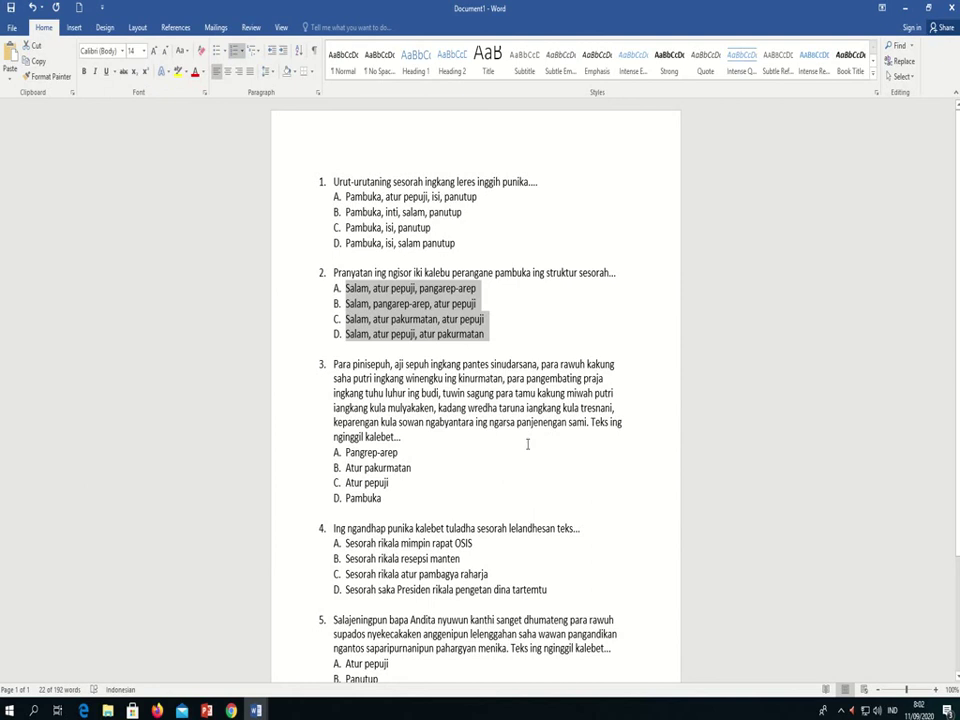
Step: Back in the Google form, paste the copied Salam answers A to D as the options of the "Pranyatan ing ngisor" question and make it required
{"action": "mouse_move", "coordinate": [231, 710]}
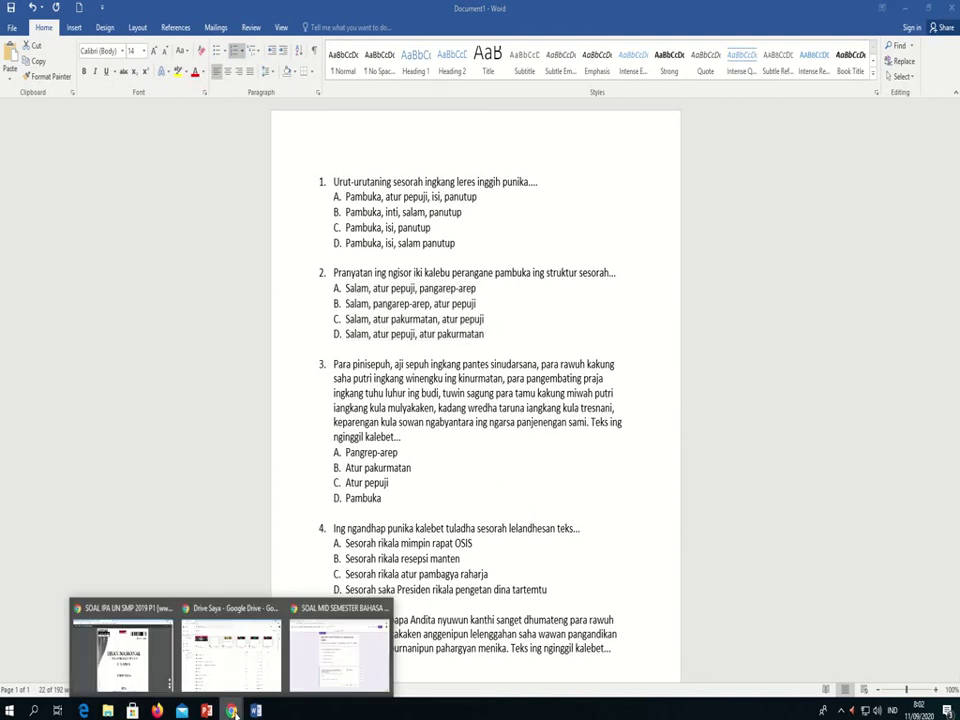
{"action": "left_click", "coordinate": [328, 660]}
{"action": "left_click", "coordinate": [316, 544]}
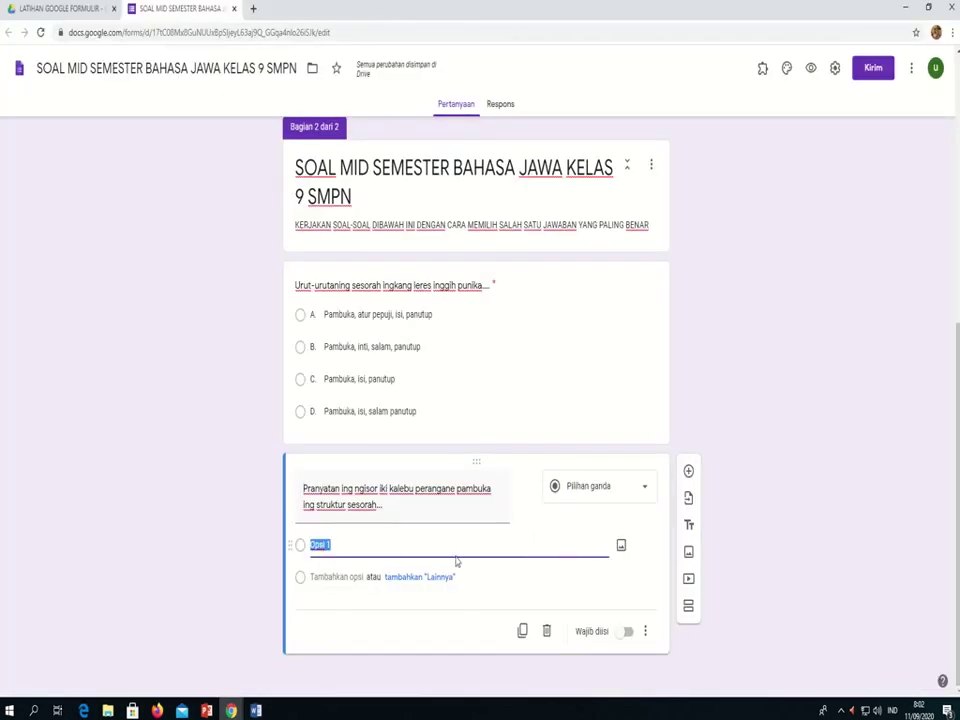
{"action": "type", "text": "A. Salam, atur pepuji, pangarep-arep B. Salam, pangarep-arep, atur pepuji C. Salam, atur pakurmatan, atur pepuji D. Salam, atur pepuji, atur pakurmatan"}
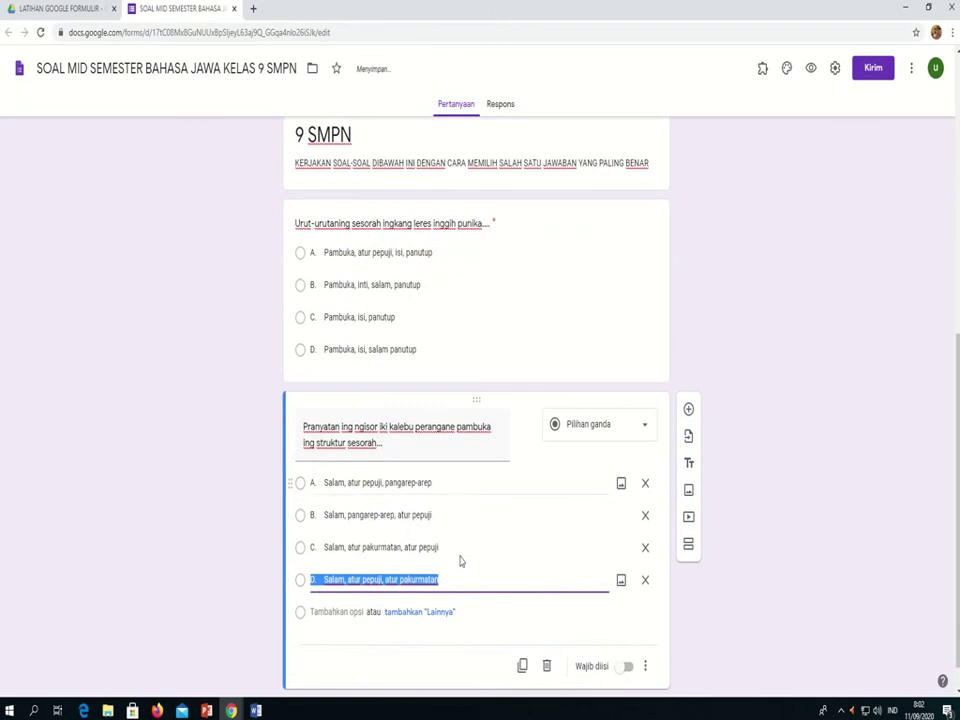
{"action": "left_click", "coordinate": [628, 632]}
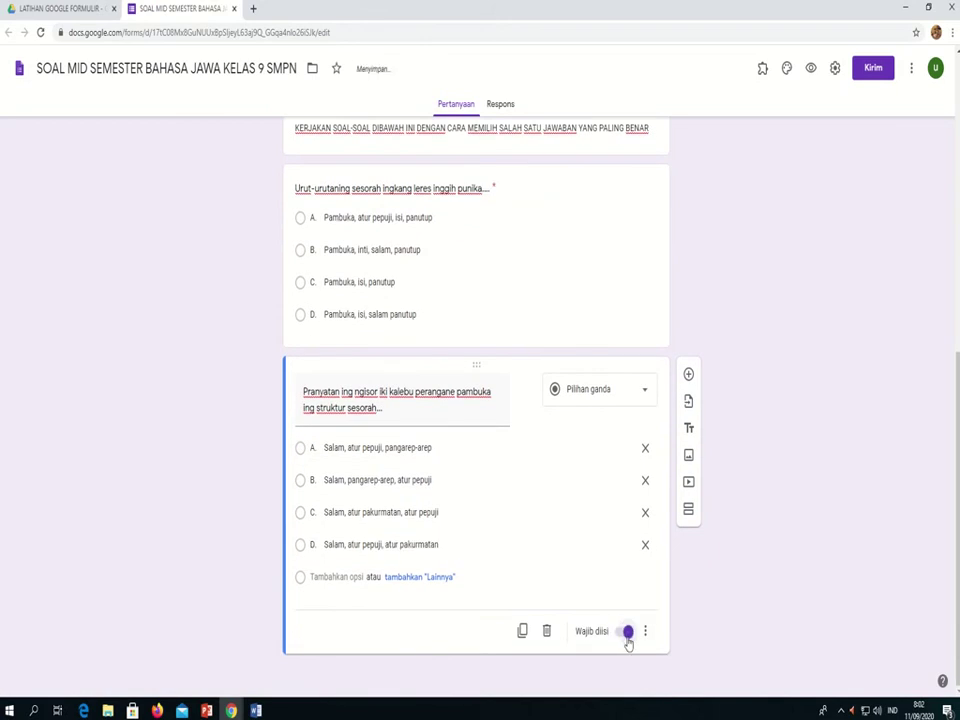
Step: Add a blank question below the second one in section 2, then switch to Document1 in Word and copy the full text of question 3
{"action": "left_click", "coordinate": [688, 375]}
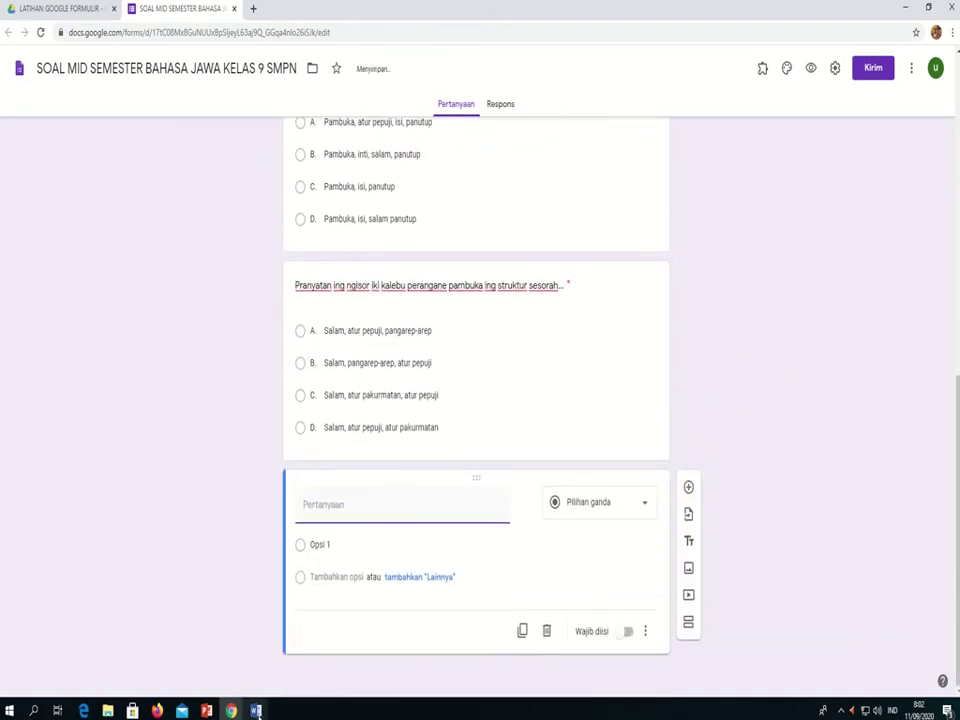
{"action": "mouse_move", "coordinate": [256, 710]}
{"action": "left_click", "coordinate": [305, 655]}
{"action": "scroll", "coordinate": [320, 600], "scroll_direction": "down", "scroll_amount": 2}
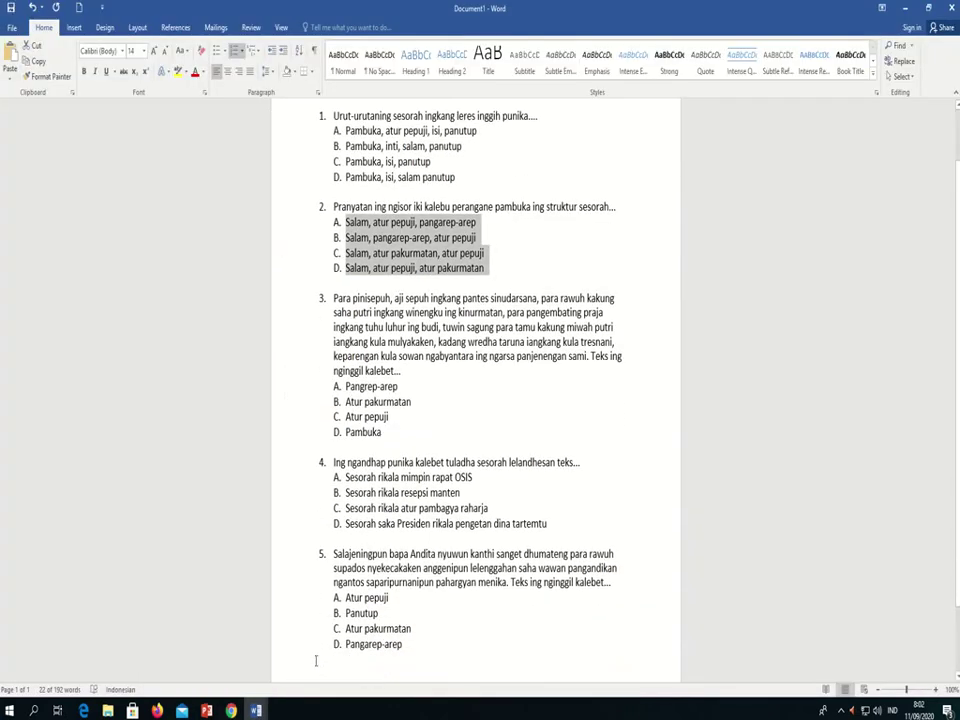
{"action": "left_click_drag", "start_coordinate": [334, 268], "coordinate": [430, 343]}
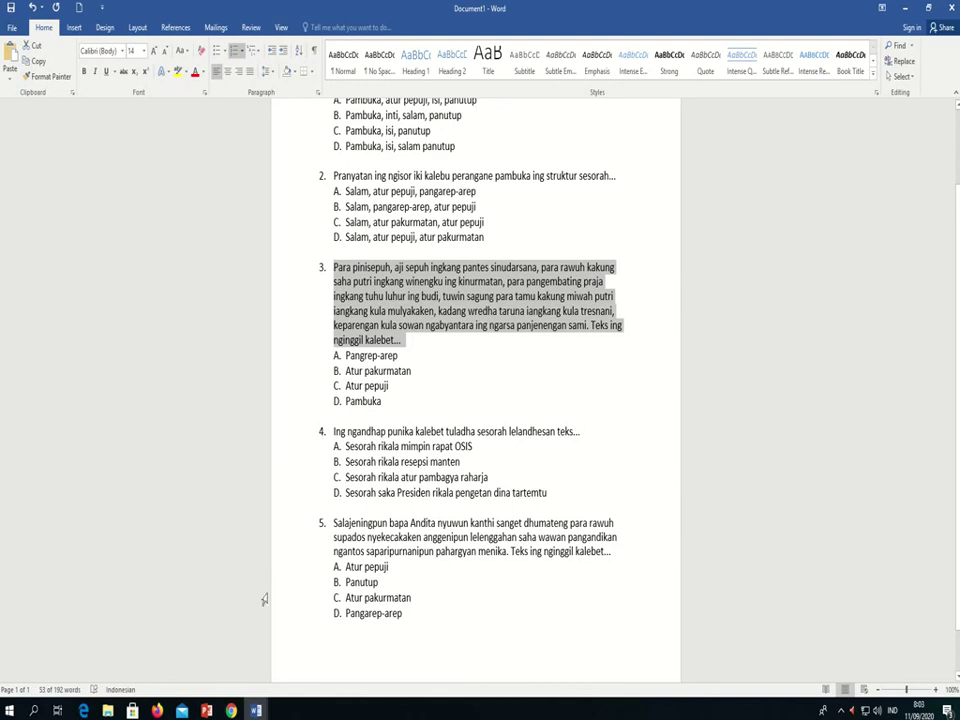
Step: Back in the Google form, paste the passage from "Para pinisepuh" to "Teks ing nginggil kalebet..." as the new question's text and remove its leading number
{"action": "mouse_move", "coordinate": [231, 710]}
{"action": "left_click", "coordinate": [319, 673]}
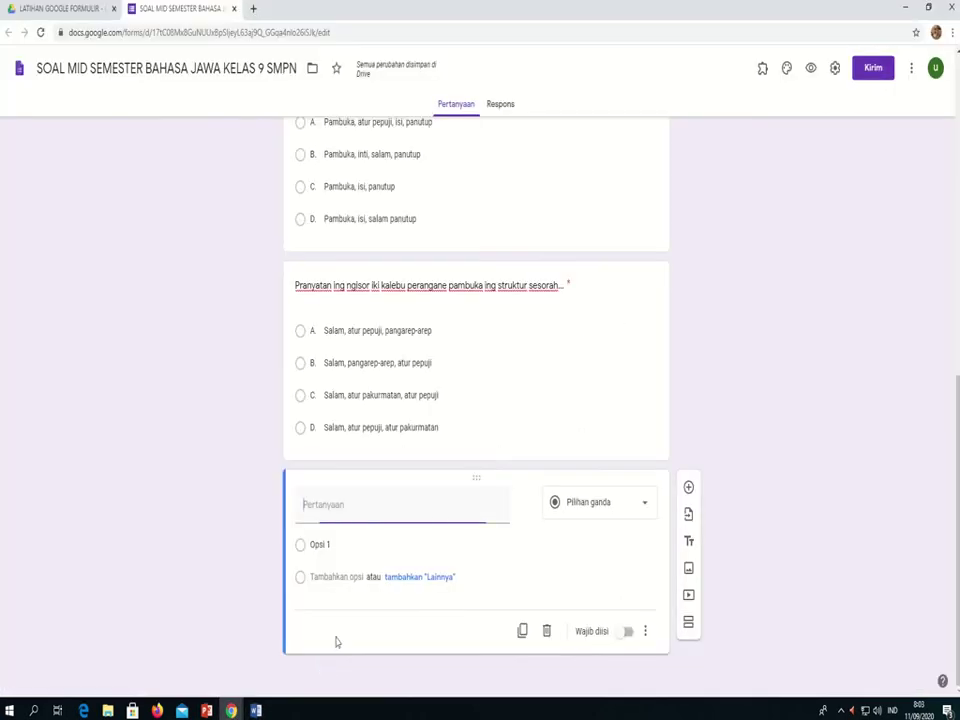
{"action": "type", "text": "3. Para pinisepuh, aji sepuh ingkang pantes sinudarsana, para rawuh kakung saha putri ingkang winengku ing kinurmatan, para pangembating praja ingkang tuhu luhur ing budi, tuwin sagung para tamu kakung miwah putri ingkang kula mulyakaken, kadang wredha taruna ingkang kula tresnani, keparengan kula sowan ngabyantara ing ngarsa panjenengan sami. Teks ing nginggil kalebet..."}
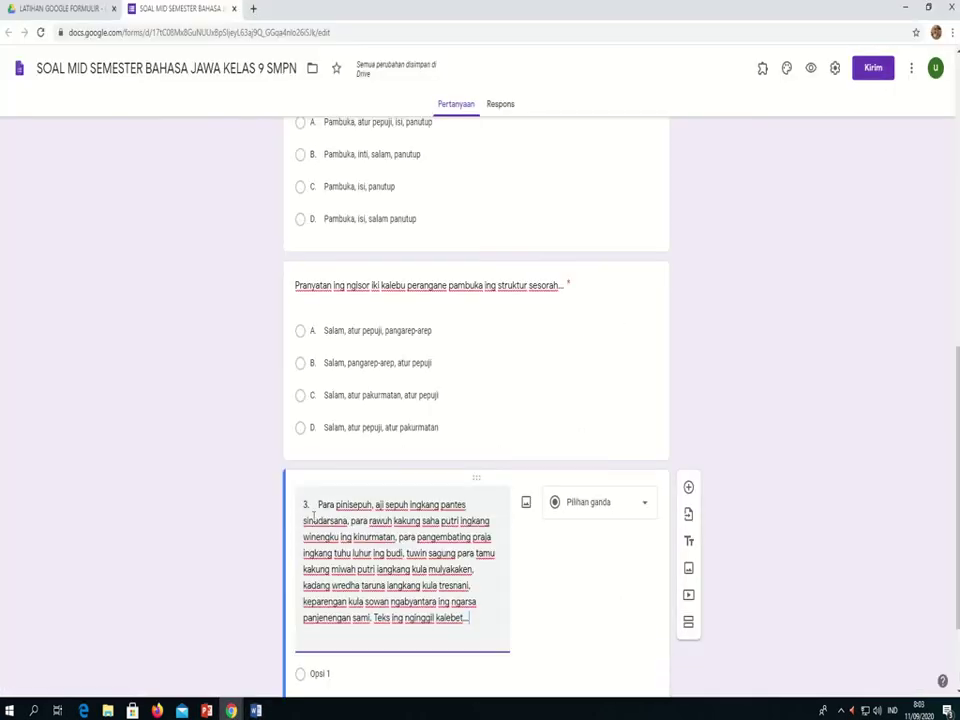
{"action": "key", "text": "BackSpace"}
{"action": "key", "text": "BackSpace"}
{"action": "key", "text": "BackSpace"}
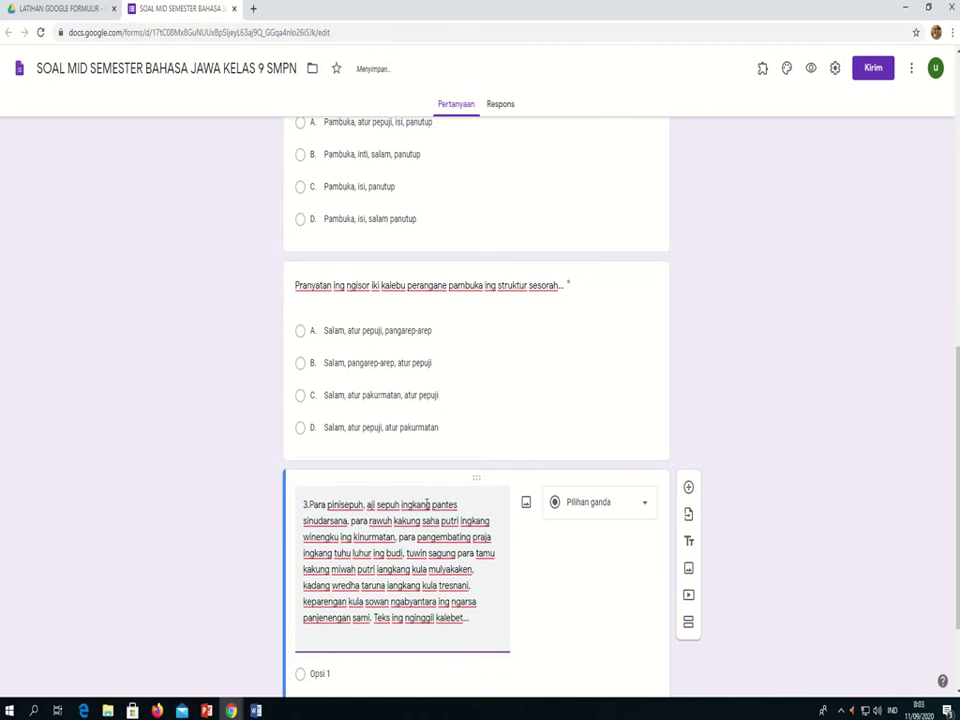
Step: Switch to Document1 in Word and copy the four answer choices A to D of question 3
{"action": "scroll", "coordinate": [421, 537], "scroll_direction": "down", "scroll_amount": 1}
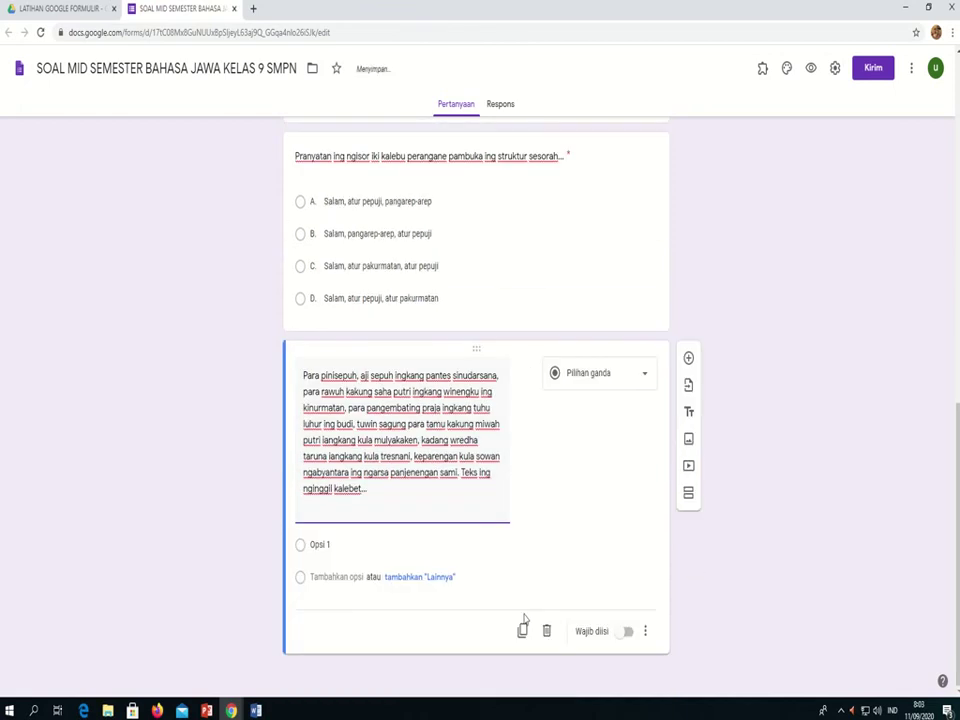
{"action": "mouse_move", "coordinate": [262, 712]}
{"action": "left_click", "coordinate": [260, 490]}
{"action": "left_click_drag", "start_coordinate": [344, 302], "coordinate": [392, 350]}
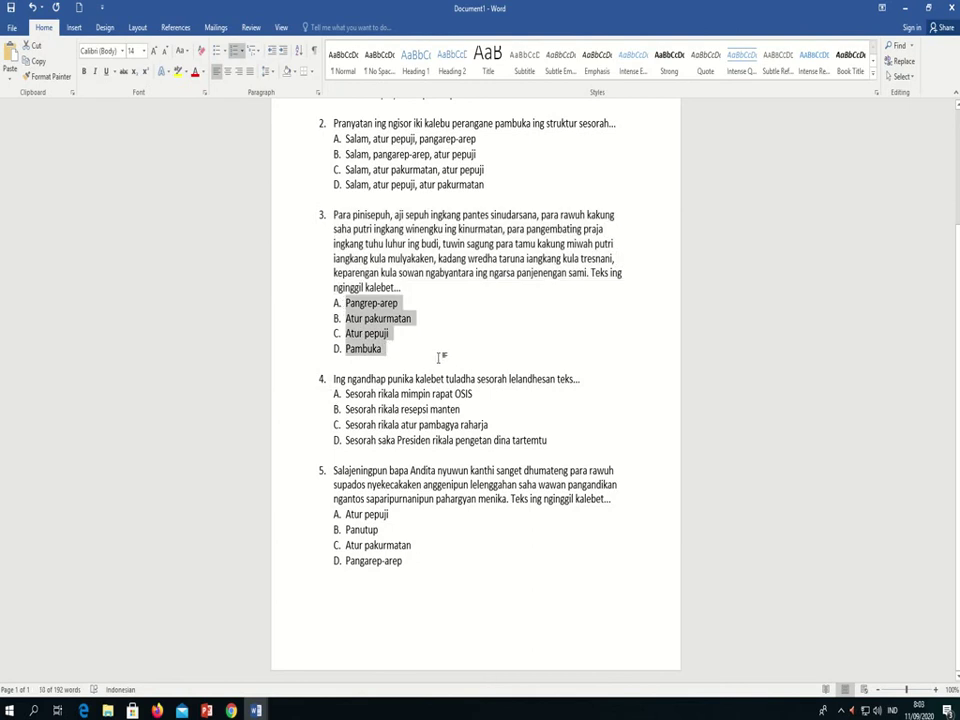
Step: Back in the Google form, paste "Pangrep-arep", "Atur pakurmatan", "Atur pepuji" and "Pambuka" as options A to D of the "Para pinisepuh" question
{"action": "left_click", "coordinate": [231, 711]}
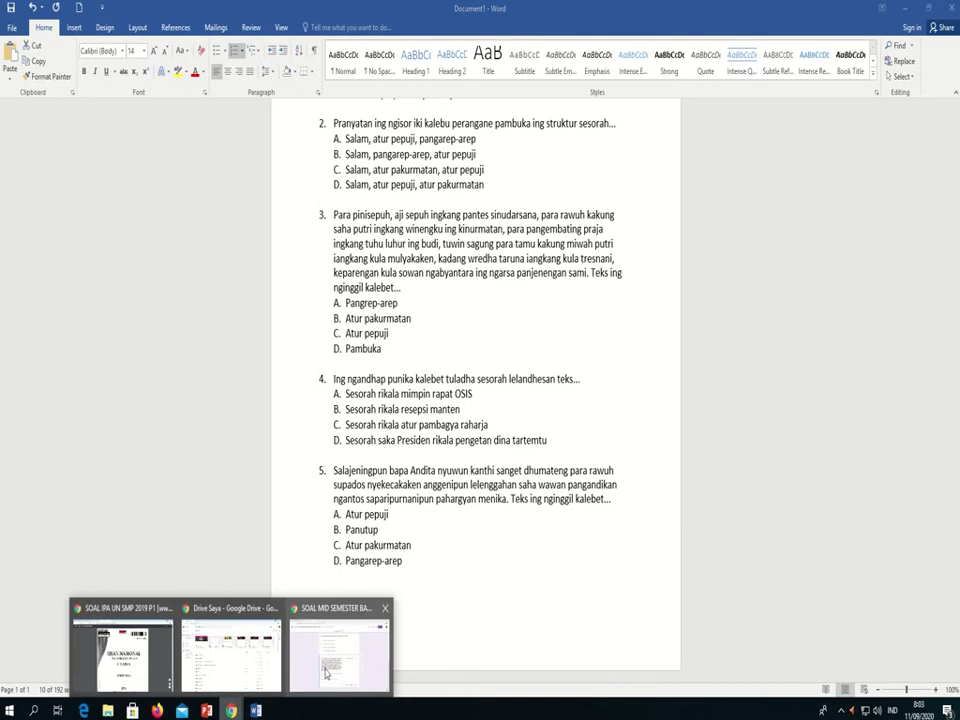
{"action": "left_click", "coordinate": [358, 686]}
{"action": "left_click", "coordinate": [318, 543]}
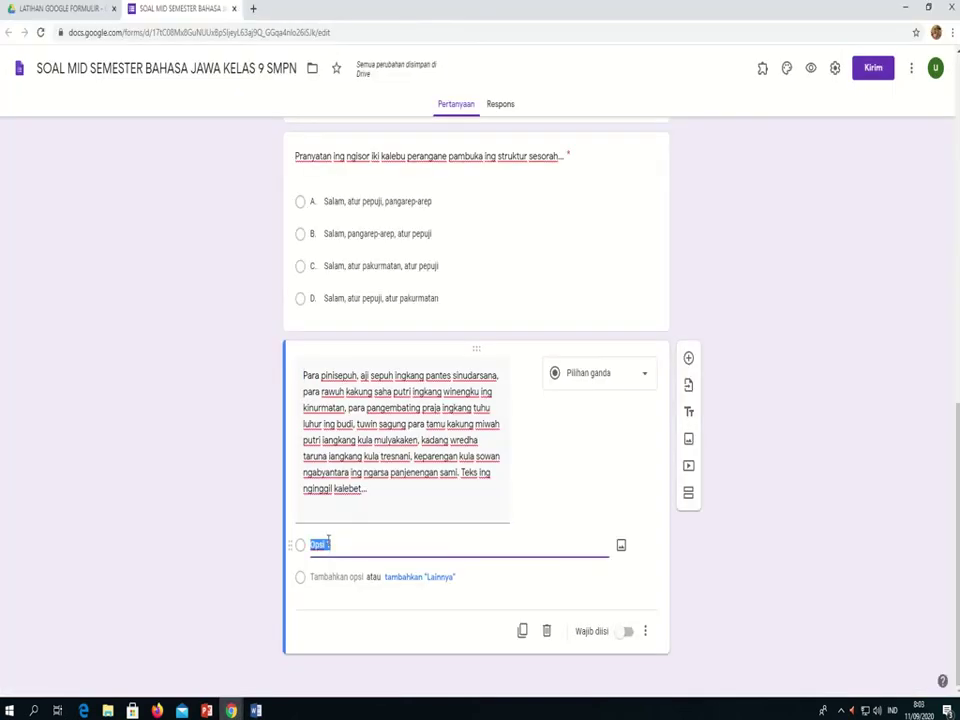
{"action": "type", "text": "A.\tPangrep-arep B.\tAtur pakurmatan C.\tAtur pepuji D.\tPambuka"}
Step: Make the "Para pinisepuh" question required and add a blank question below it
{"action": "scroll", "coordinate": [508, 606], "scroll_direction": "down", "scroll_amount": 1}
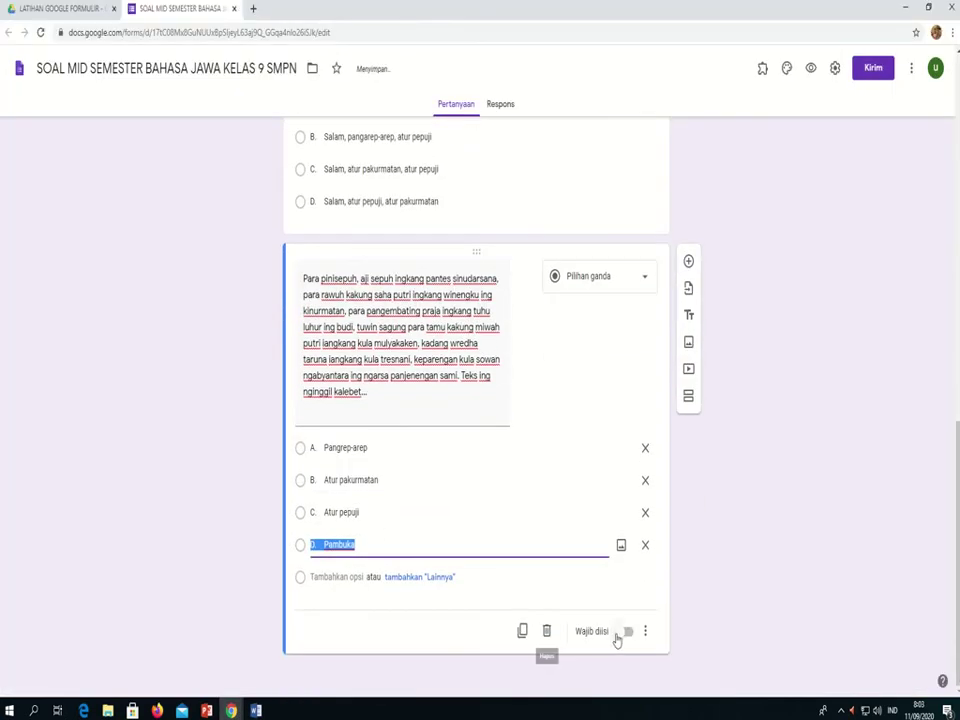
{"action": "left_click", "coordinate": [622, 636]}
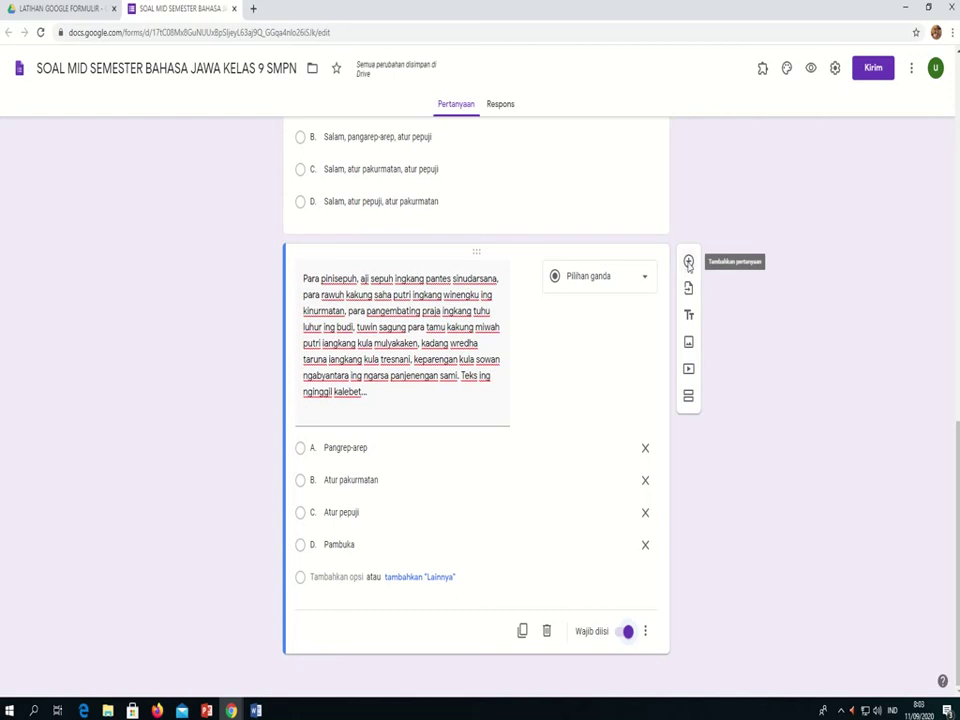
{"action": "left_click", "coordinate": [688, 262]}
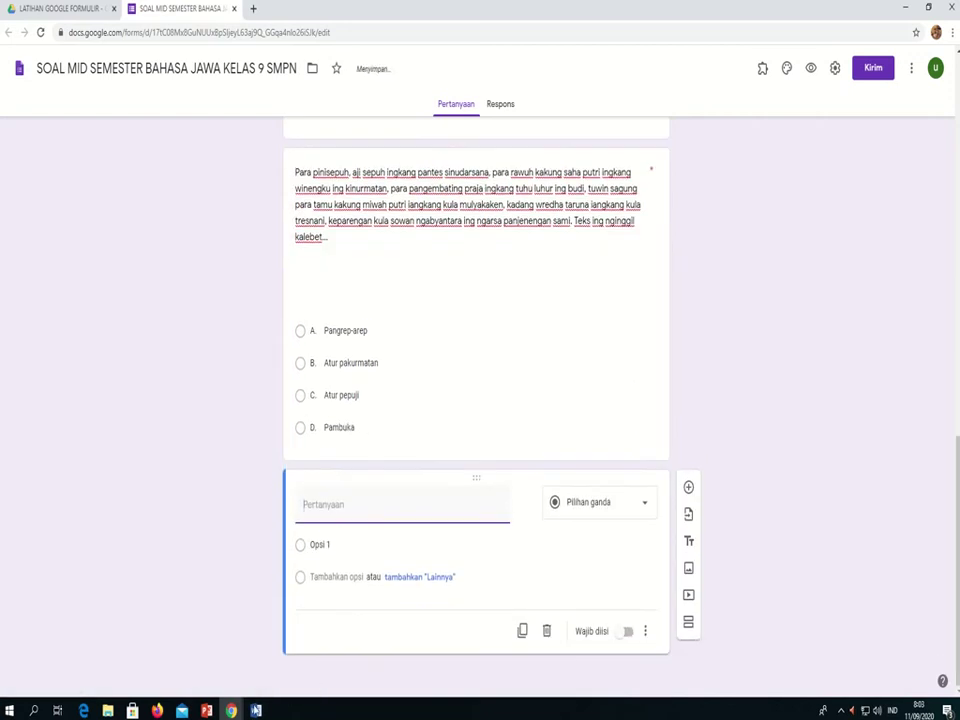
Step: Switch to Document1 in Word and copy the text of question 4, "Ing ngandhap punika kalebet tuladha sesorah lelandhesan teks..."
{"action": "mouse_move", "coordinate": [258, 708]}
{"action": "left_click", "coordinate": [307, 672]}
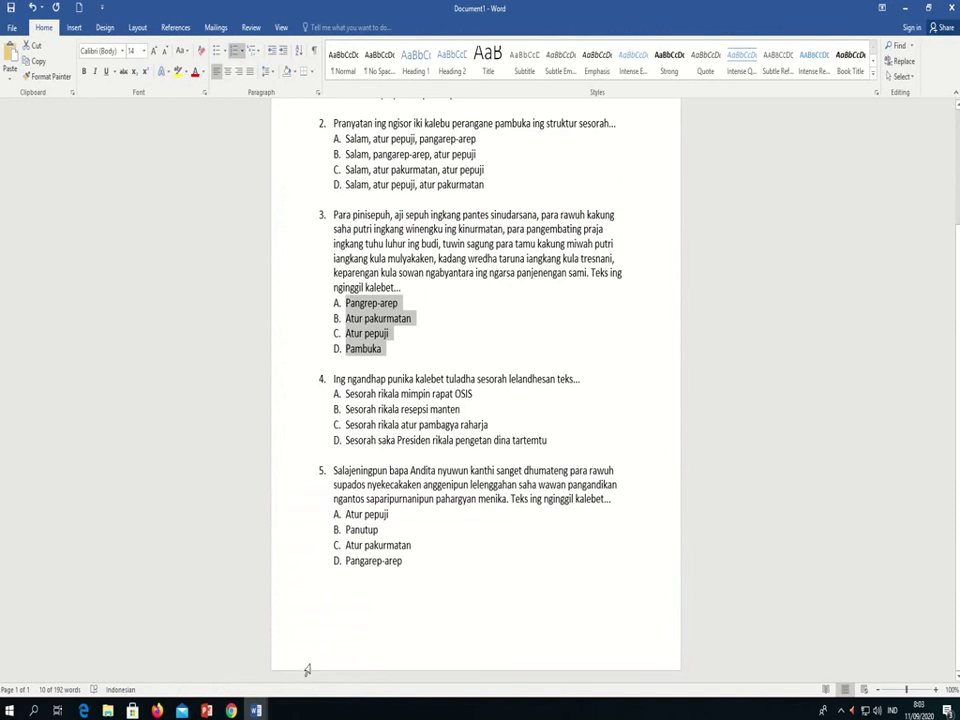
{"action": "left_click_drag", "start_coordinate": [333, 378], "coordinate": [582, 379]}
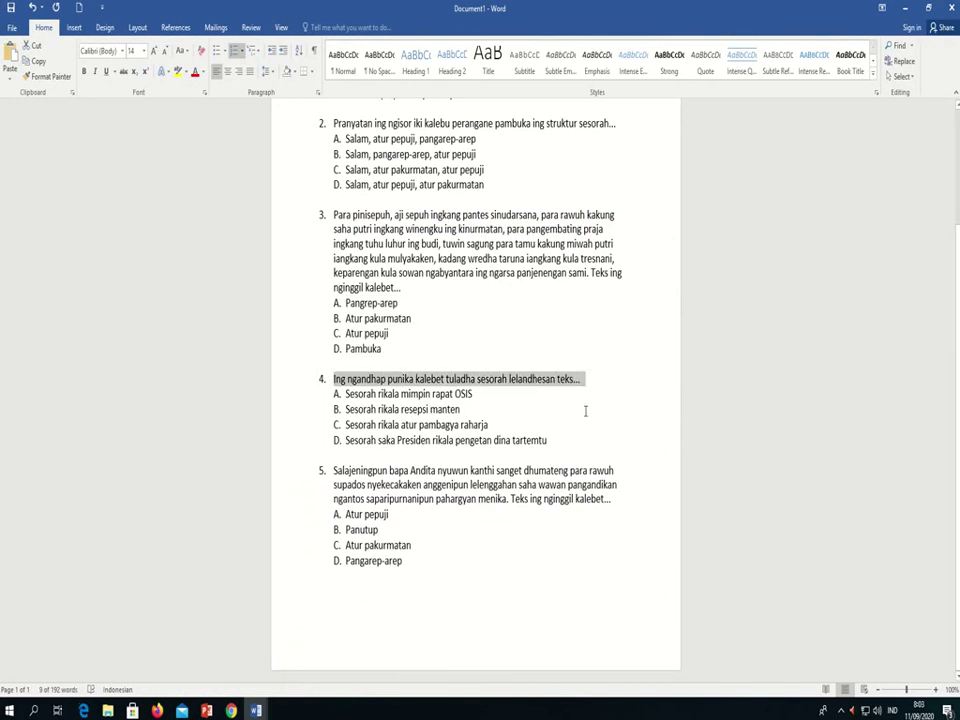
Step: Back in the Google form, paste "Ing ngandhap punika kalebet tuladha sesorah lelandhesan teks..." as the new question without its number and make it required
{"action": "left_click", "coordinate": [231, 710]}
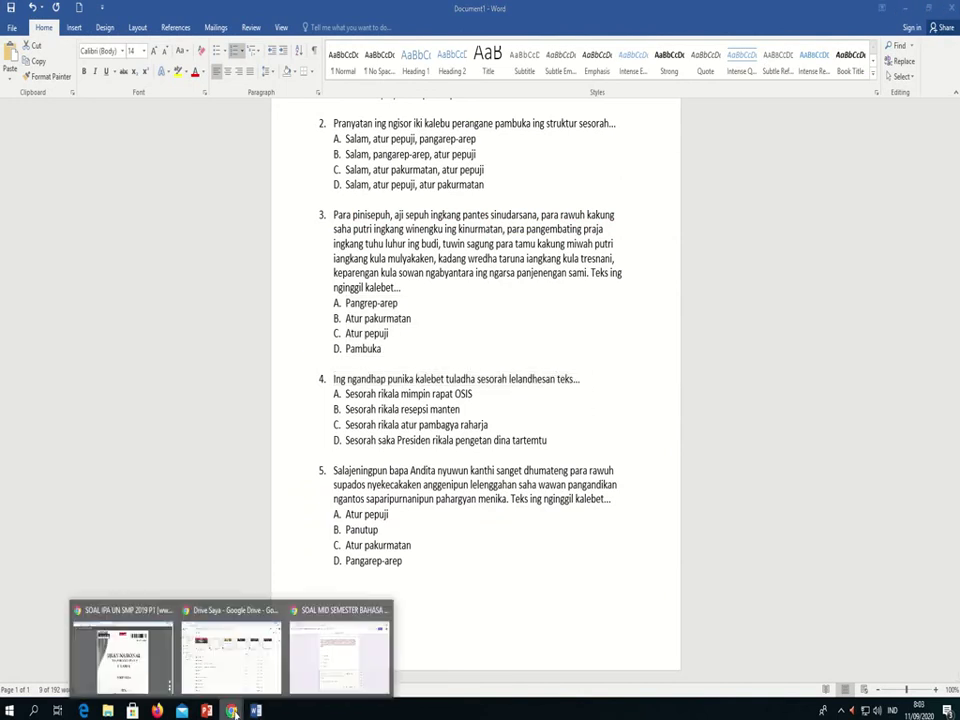
{"action": "left_click", "coordinate": [333, 684]}
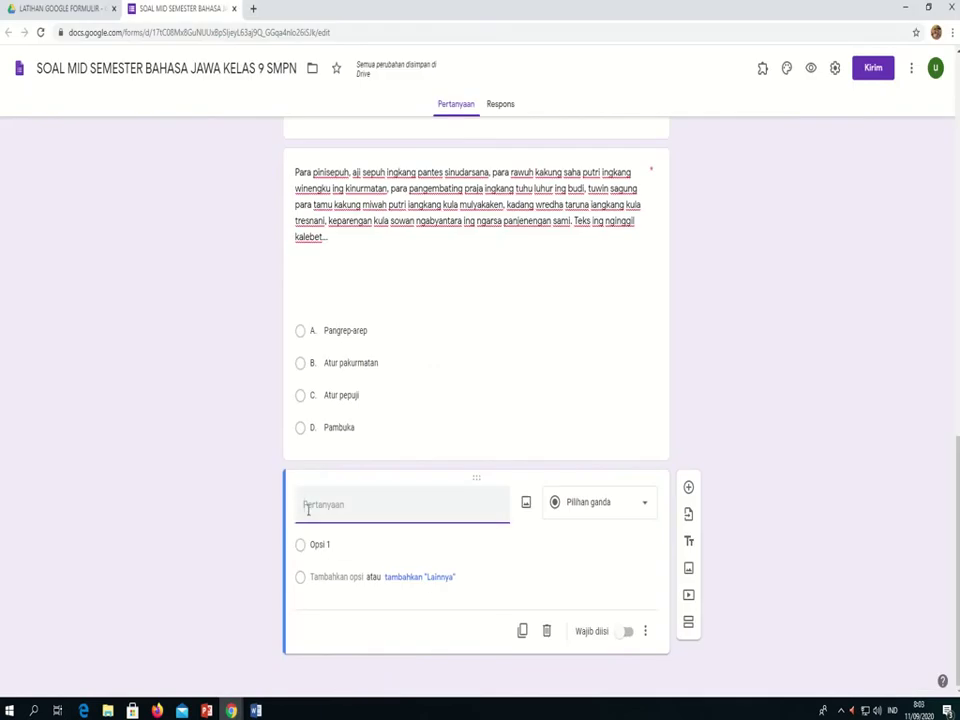
{"action": "type", "text": "4. Ing ngandhap punika kalebet tuladha sesorah lelandhesan teks..."}
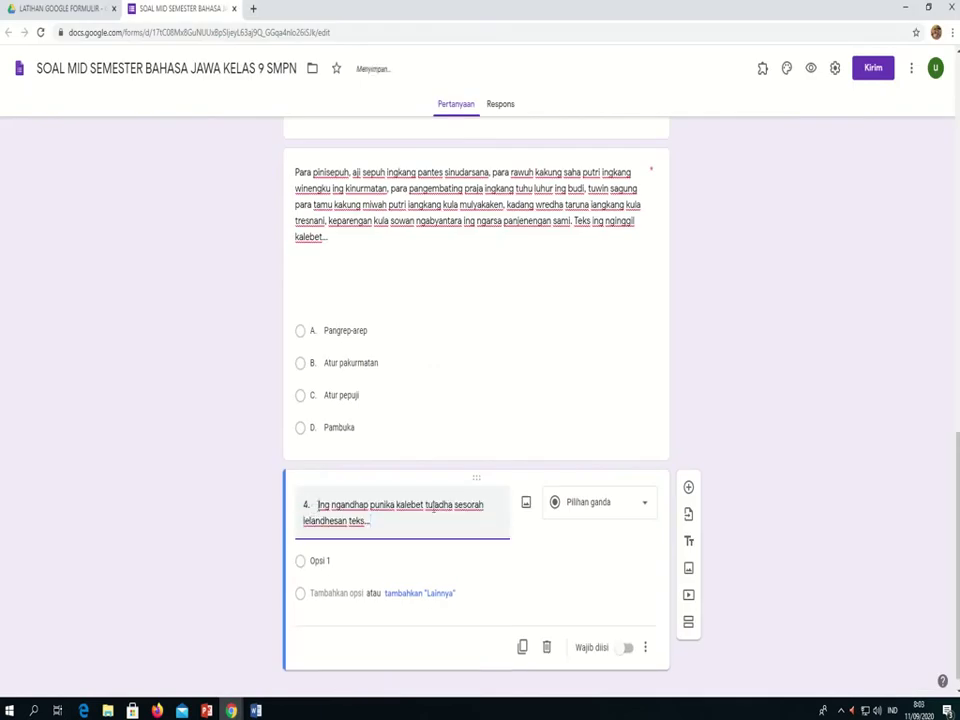
{"action": "key", "text": "BackSpace"}
{"action": "key", "text": "BackSpace"}
{"action": "key", "text": "BackSpace"}
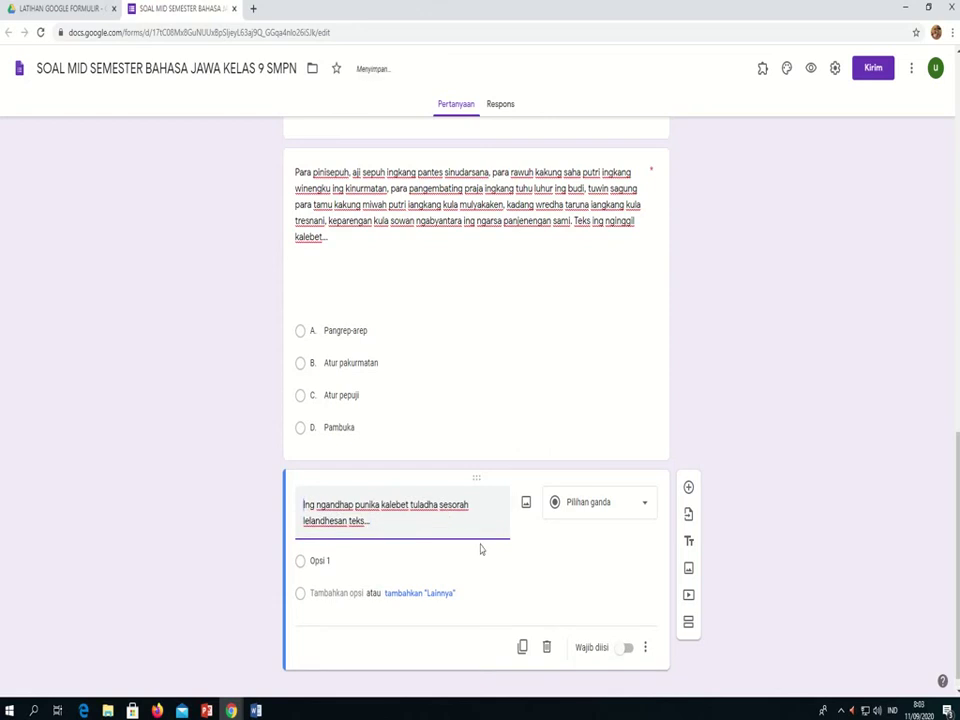
{"action": "left_click", "coordinate": [624, 648]}
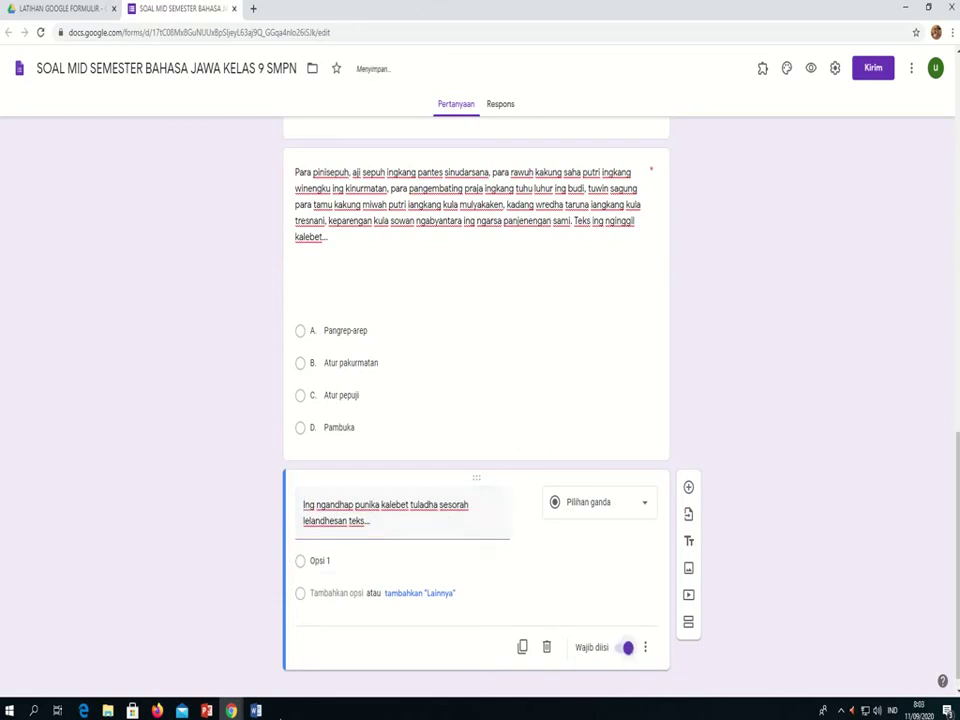
Step: Switch to Document1 in Word and copy the four answer choices A to D of question 4
{"action": "mouse_move", "coordinate": [256, 706]}
{"action": "left_click", "coordinate": [321, 660]}
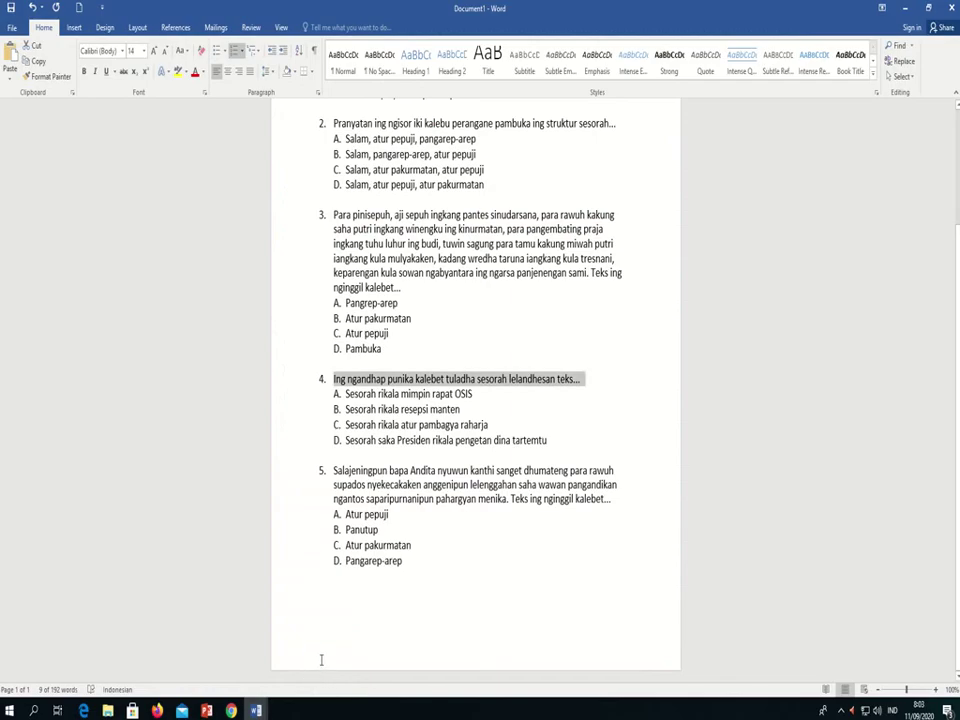
{"action": "left_click_drag", "start_coordinate": [345, 393], "coordinate": [546, 441]}
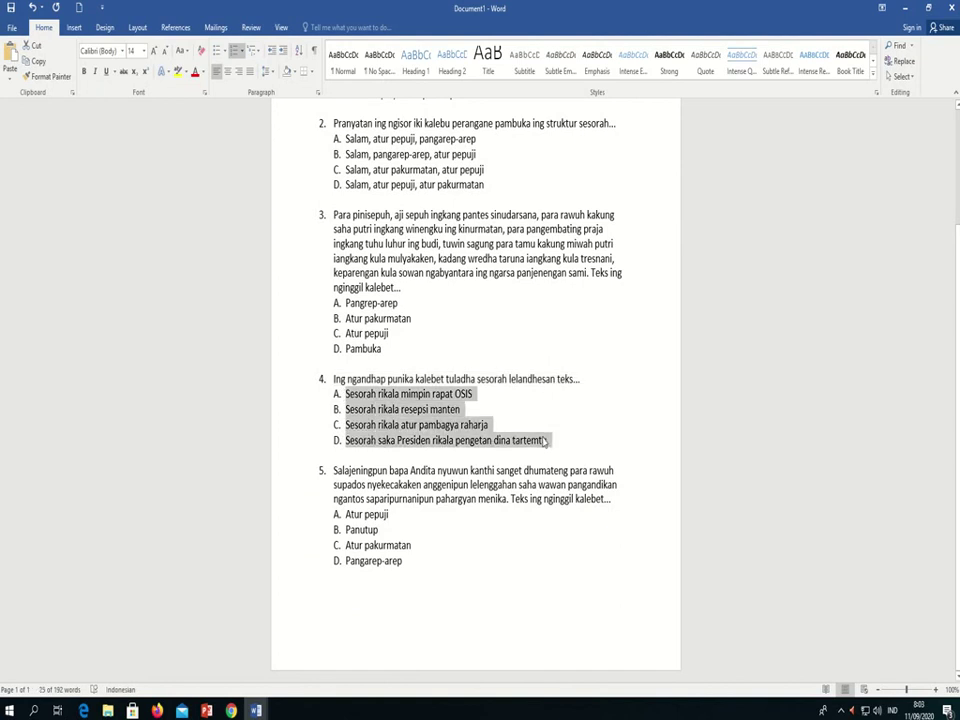
Step: In the Google form, paste the copied choices "Sesorah rikala mimpin rapat OSIS" to "Sesorah saka Presiden..." as options A to D and add a blank question
{"action": "left_click", "coordinate": [231, 710]}
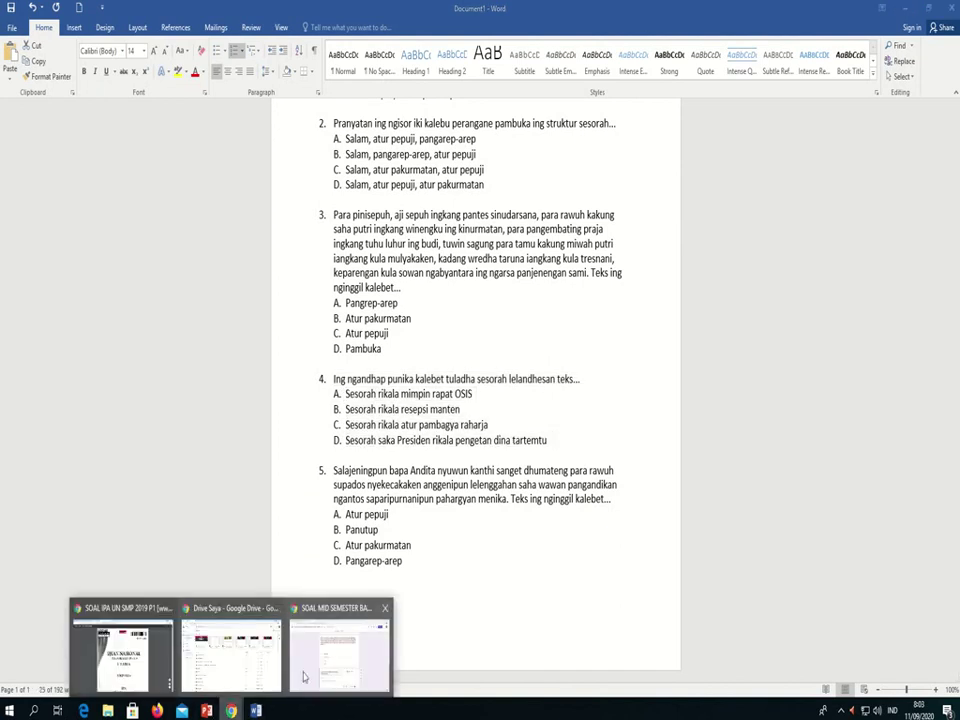
{"action": "left_click", "coordinate": [324, 668]}
{"action": "left_click", "coordinate": [338, 563]}
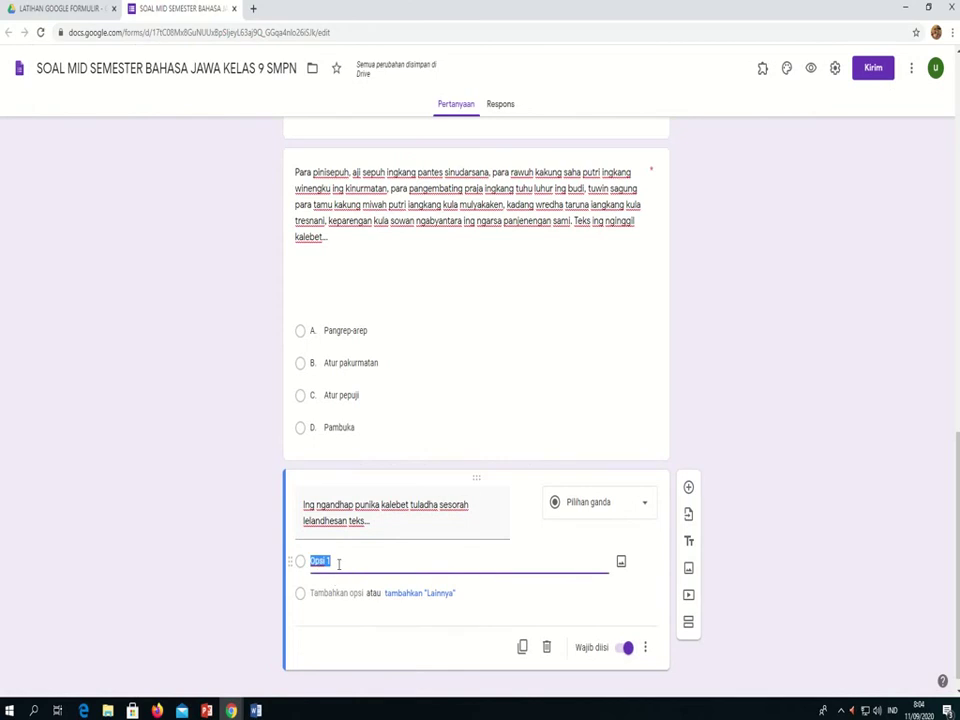
{"action": "type", "text": "A. Sesorah rikala mimpin rapat OSIS B. Sesorah rikala resepsi manten C. Sesorah rikala atur pambagya raharja D. Sesorah saka Presiden rikala pengetan dina tartemtu"}
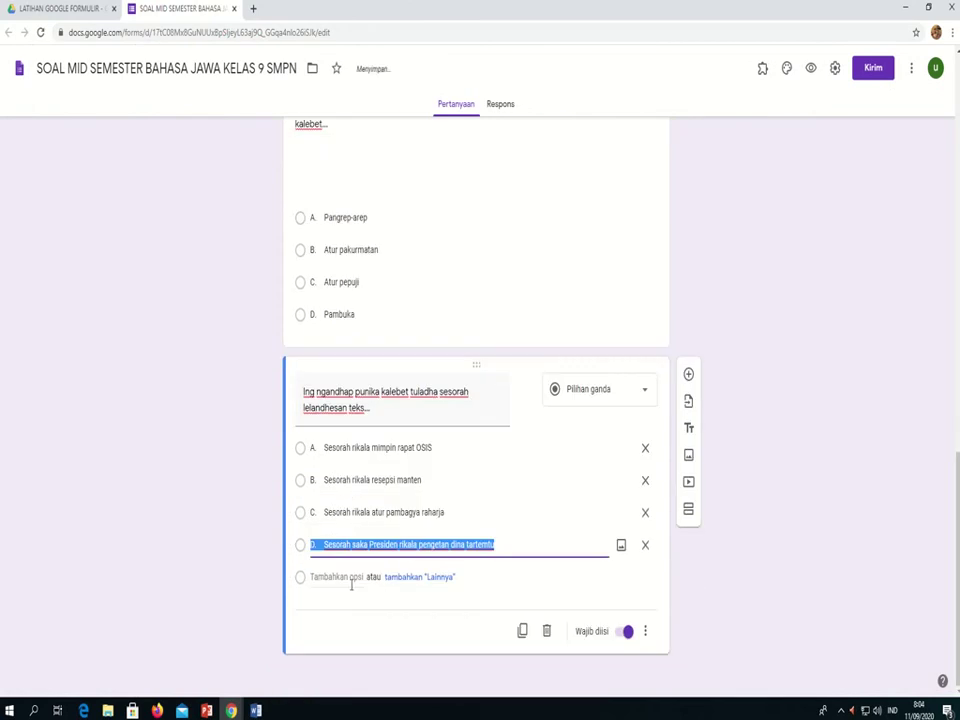
{"action": "left_click", "coordinate": [688, 376]}
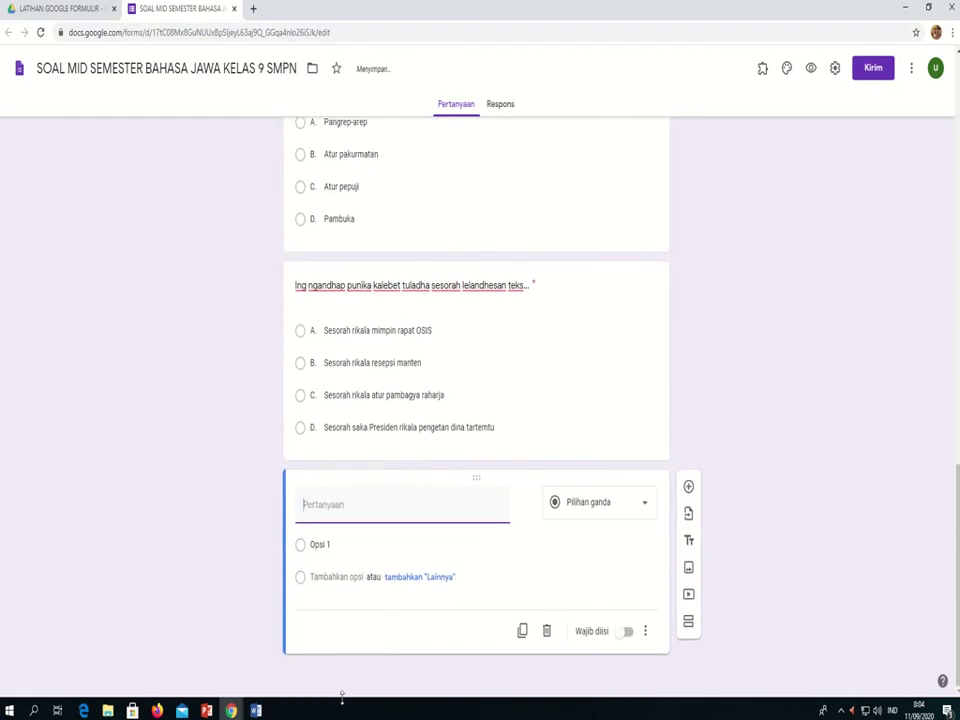
Step: Switch to Document1 in Word and copy the text of question 5, from "Salajeningpun bapa" to "Teks ing nginggil kalebet..."
{"action": "mouse_move", "coordinate": [256, 710]}
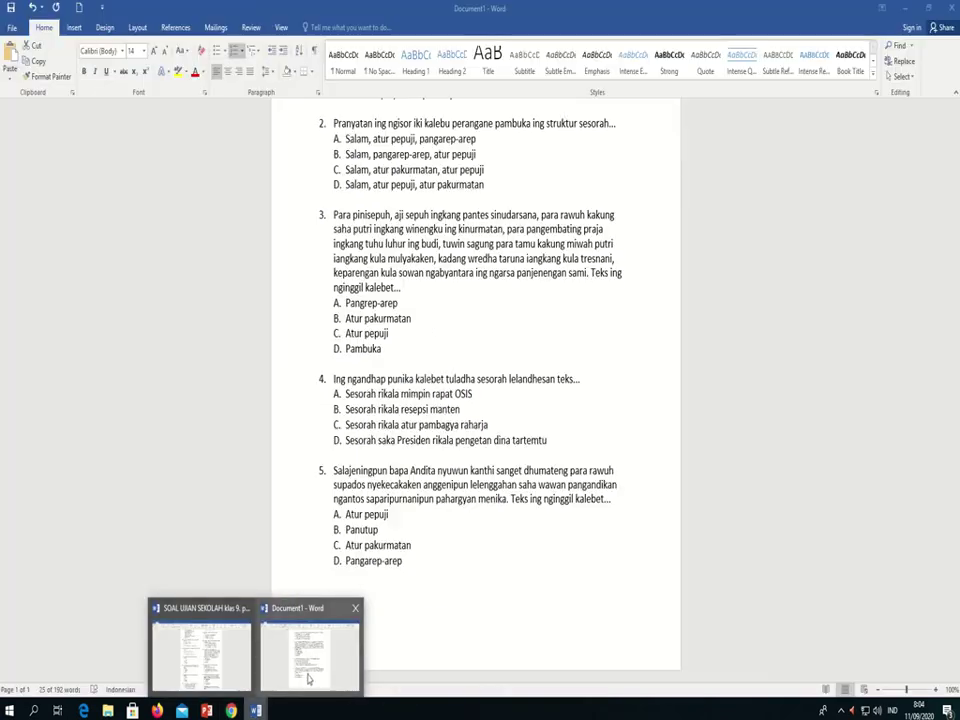
{"action": "left_click", "coordinate": [307, 673]}
{"action": "left_click_drag", "start_coordinate": [335, 470], "coordinate": [641, 499]}
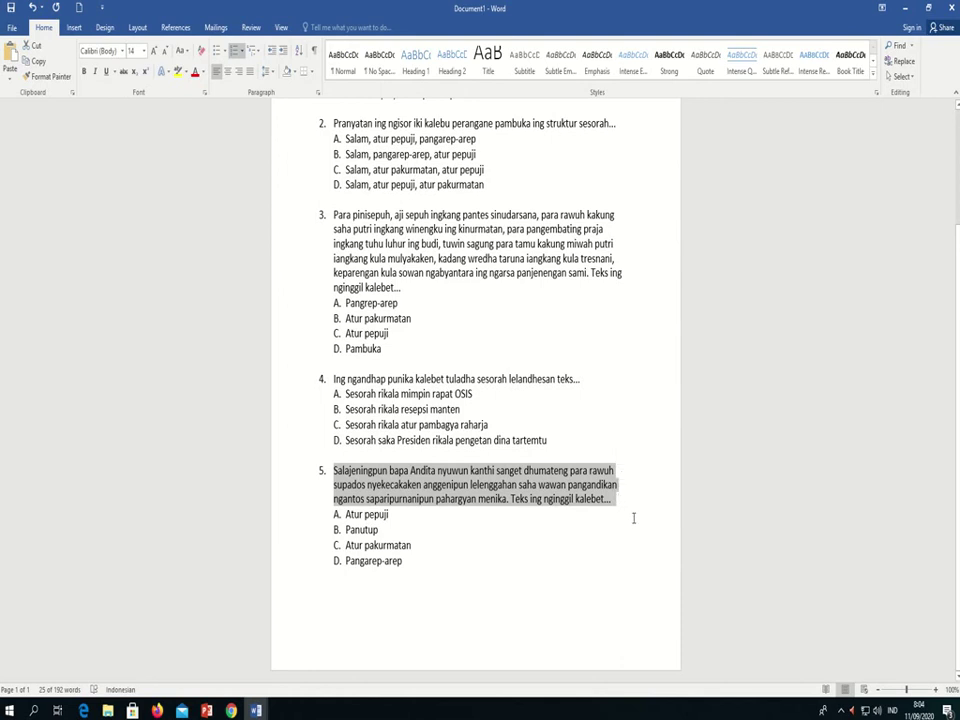
Step: Back in the Google form, paste the "Salajeningpun bapa" passage as the new question's text without its leading number and make the question required
{"action": "mouse_move", "coordinate": [231, 710]}
{"action": "left_click", "coordinate": [320, 678]}
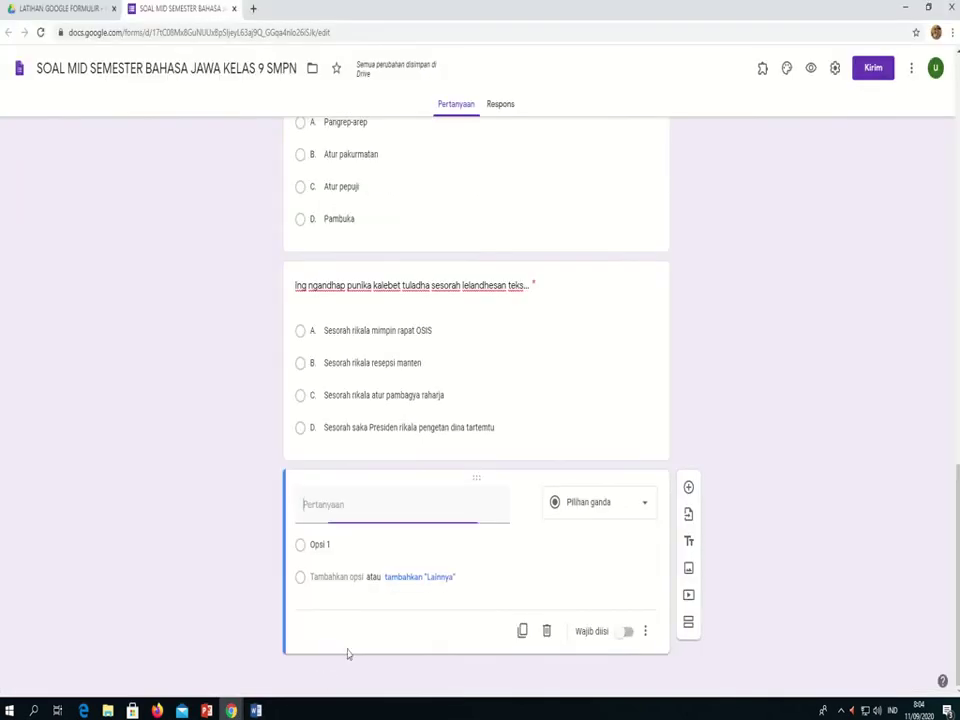
{"action": "type", "text": "5. Salajeningpun bapa Andita nyuwun kanthi sanget dhumateng para rawuh supados nyekecakaken anggenipun lelenggahan saha wawan pangandikan ngantos saparipurnanipun pahargyan menika. Teks ing nginggil kalebet..."}
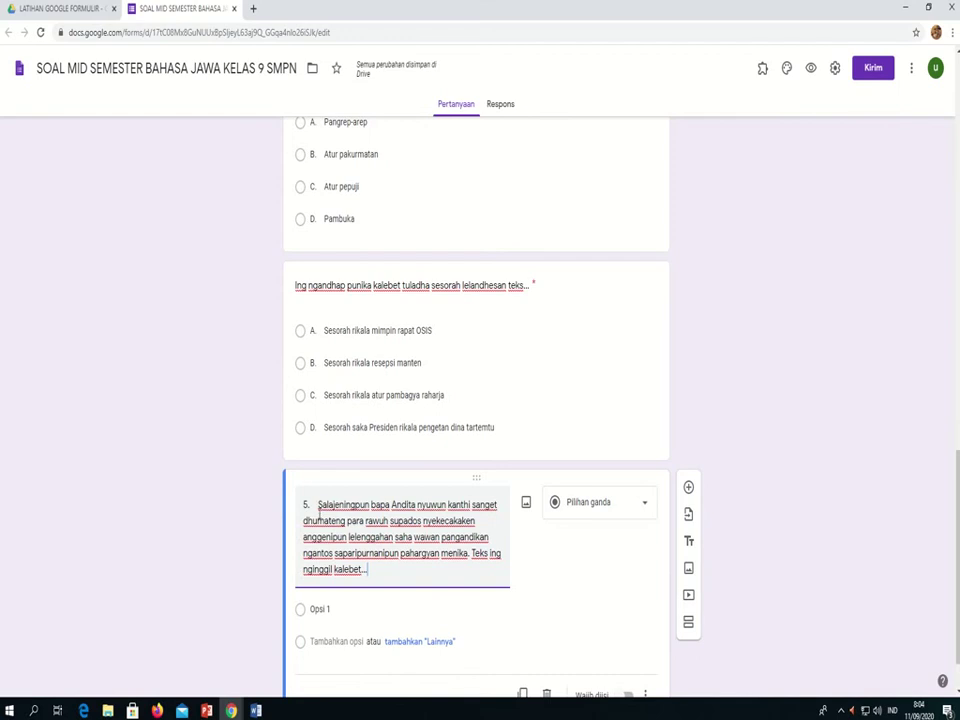
{"action": "key", "text": "BackSpace"}
{"action": "key", "text": "BackSpace"}
{"action": "key", "text": "BackSpace"}
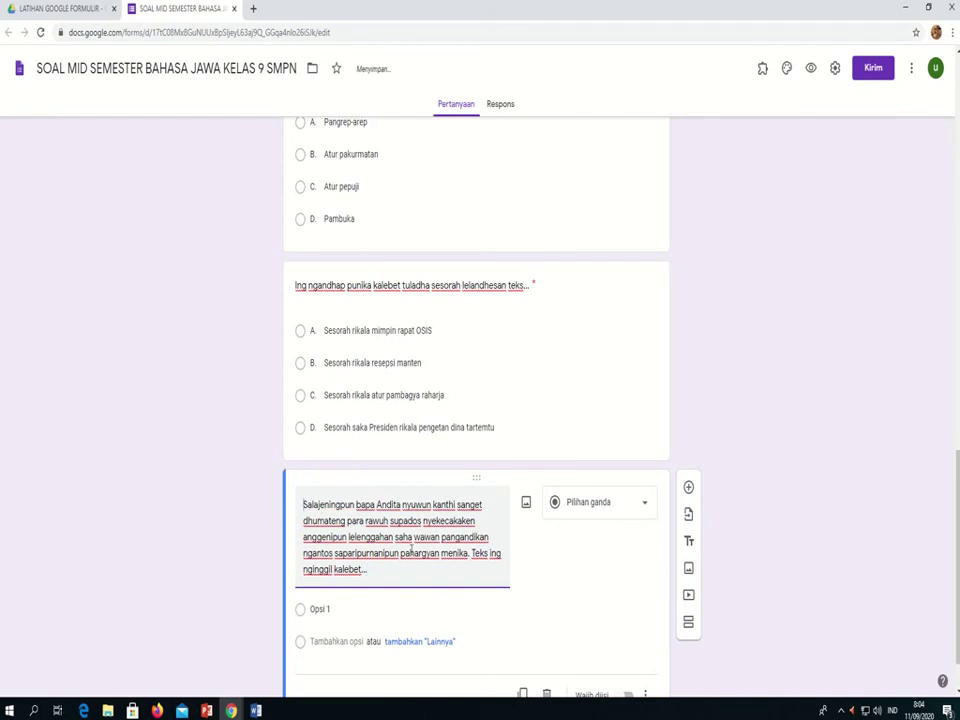
{"action": "scroll", "coordinate": [410, 590], "scroll_direction": "down", "scroll_amount": 1}
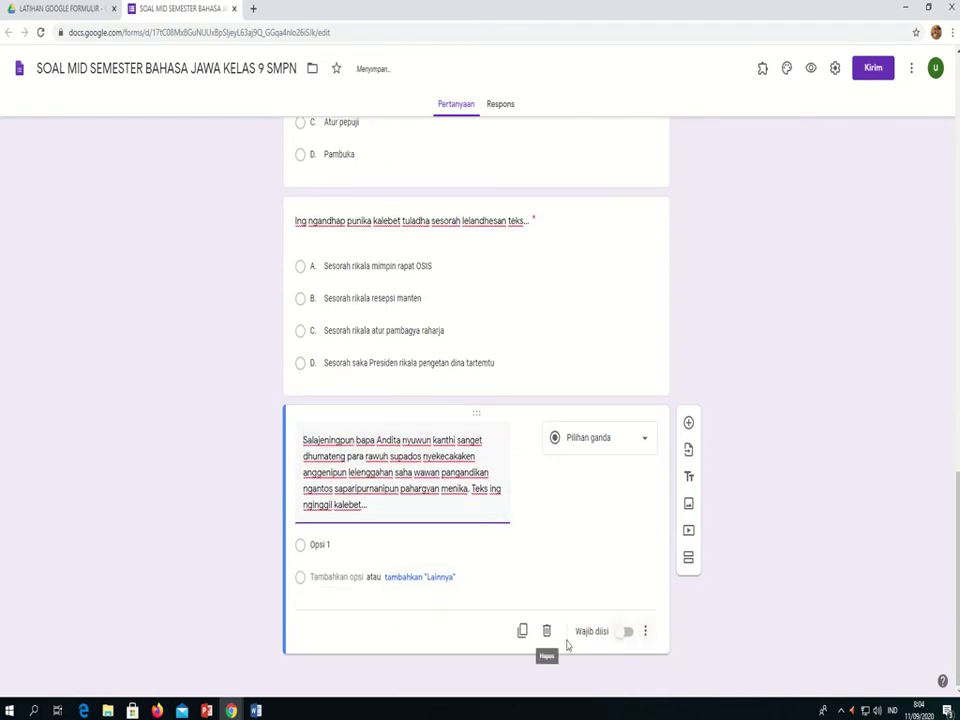
{"action": "left_click", "coordinate": [624, 632]}
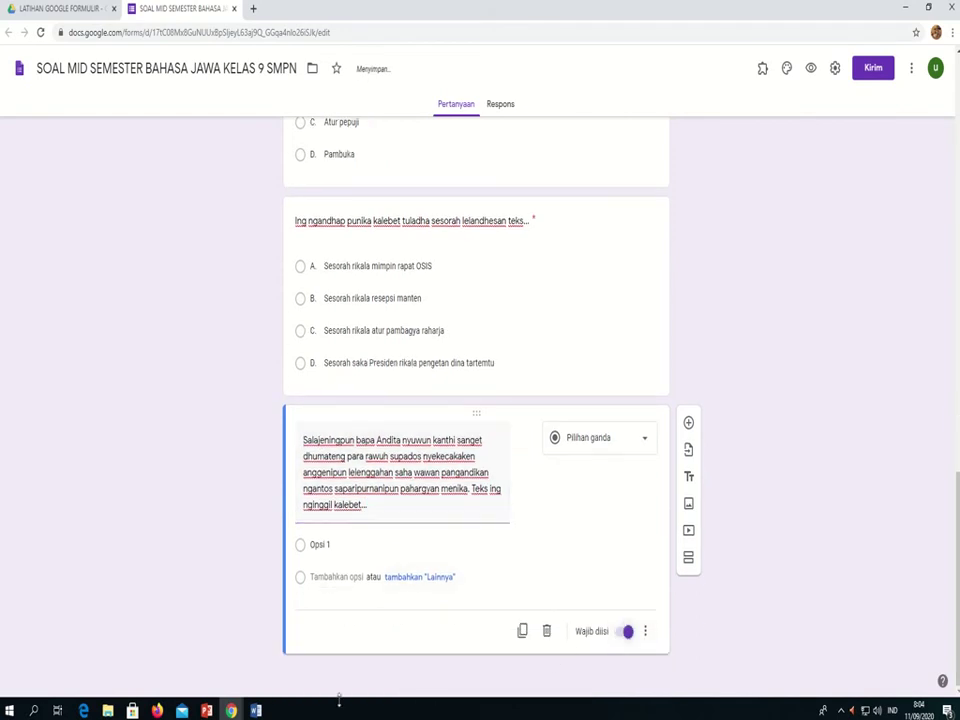
Step: Switch to Document1 in Word and copy the four answer choices A to D of question 5
{"action": "mouse_move", "coordinate": [255, 708]}
{"action": "left_click", "coordinate": [323, 667]}
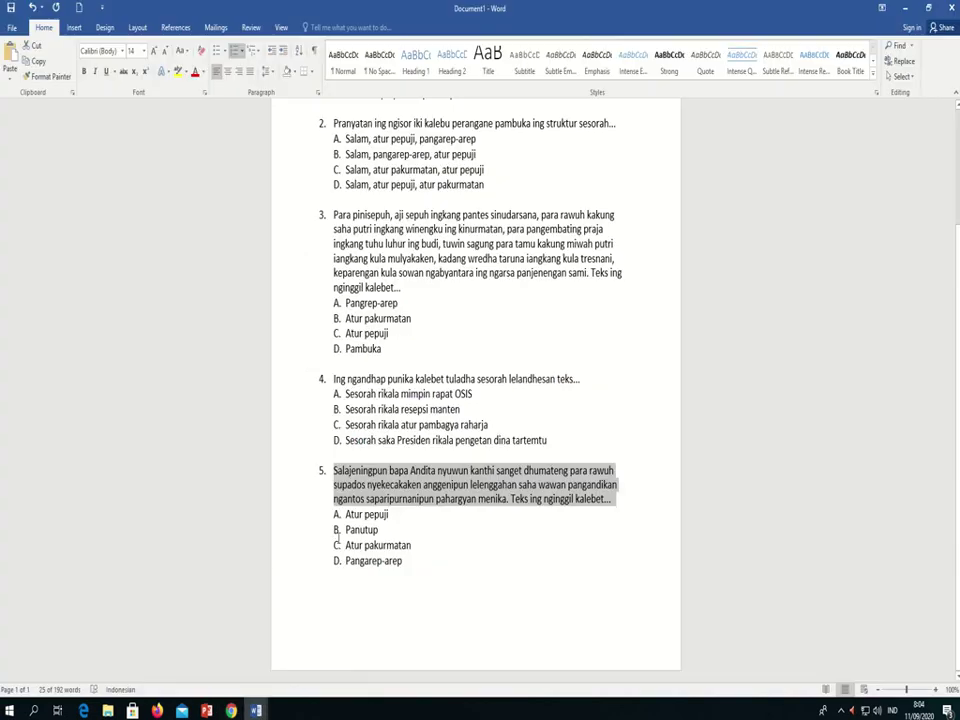
{"action": "left_click_drag", "start_coordinate": [344, 516], "coordinate": [401, 564]}
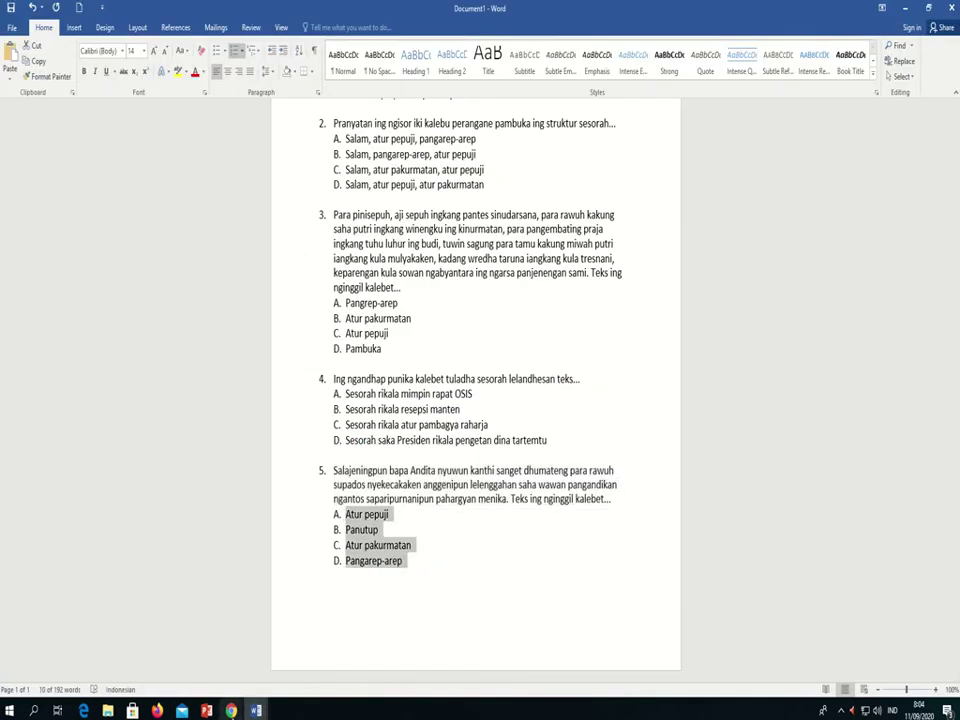
Step: Back in the Google form, paste "Atur pepuji", "Panutup", "Atur pakurmatan" and "Pangarep-arep" as options A to D of the "Salajeningpun" question
{"action": "left_click", "coordinate": [231, 710]}
{"action": "left_click", "coordinate": [341, 668]}
{"action": "left_click", "coordinate": [334, 546]}
{"action": "type", "text": "A. Atur pepuji B. Panutup C. Atur pakurmatan D. Pangarep-arep"}
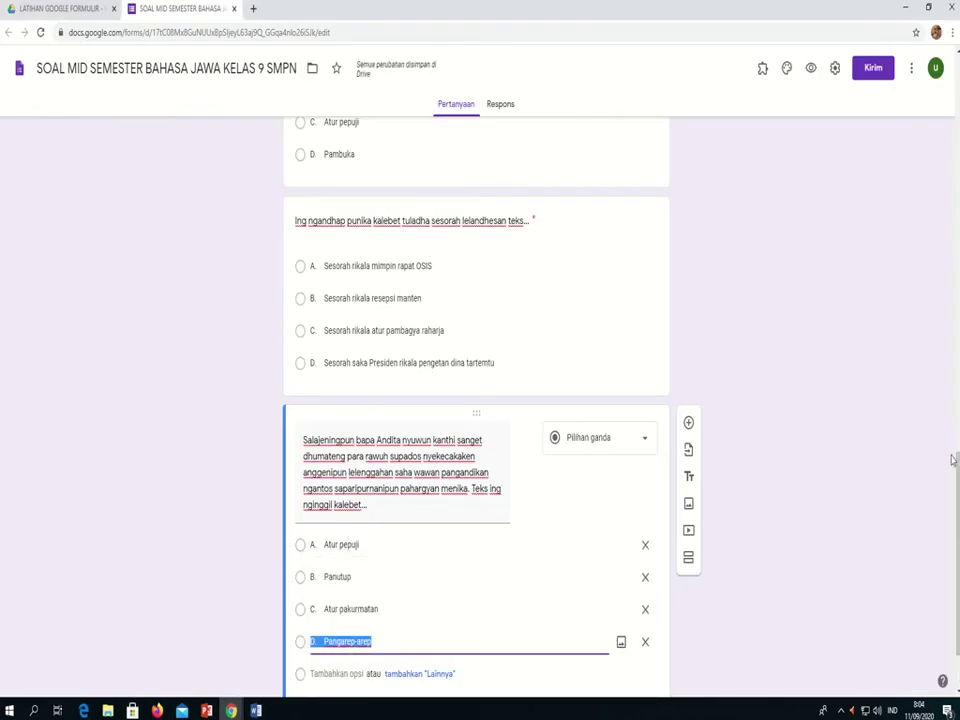
{"action": "scroll", "coordinate": [885, 497], "scroll_direction": "up", "scroll_amount": 12}
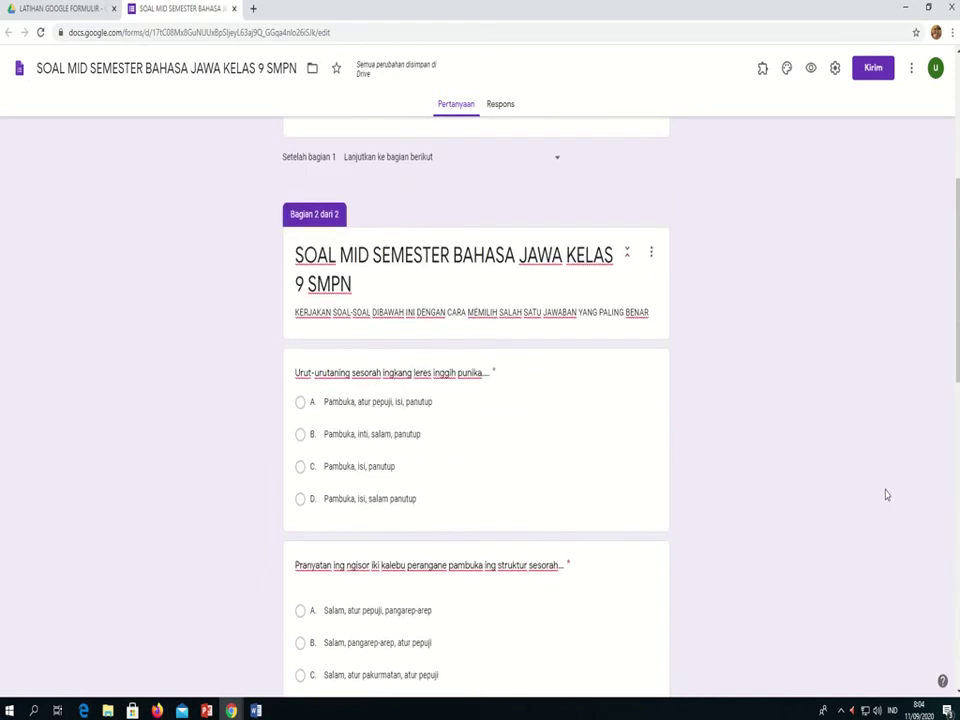
{"action": "scroll", "coordinate": [882, 498], "scroll_direction": "up", "scroll_amount": 5}
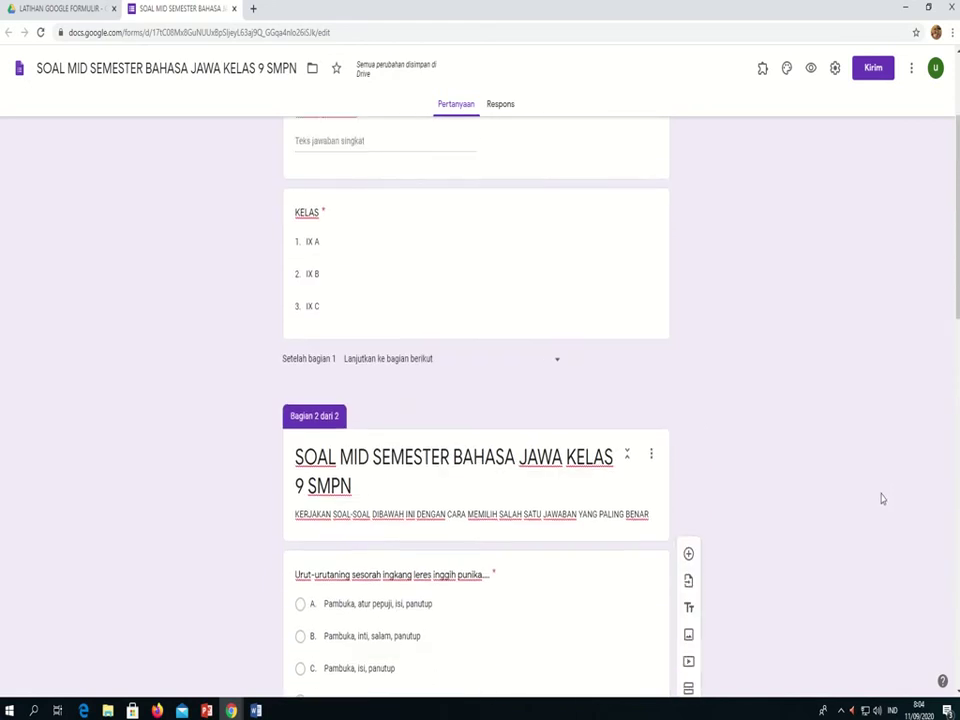
{"action": "scroll", "coordinate": [882, 498], "scroll_direction": "down", "scroll_amount": 5}
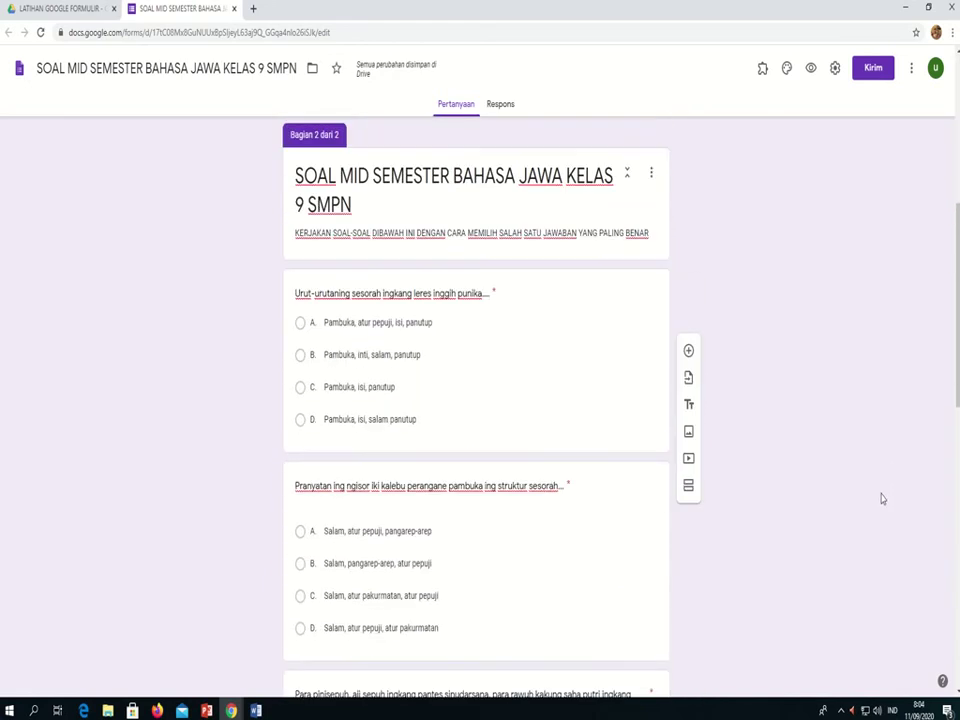